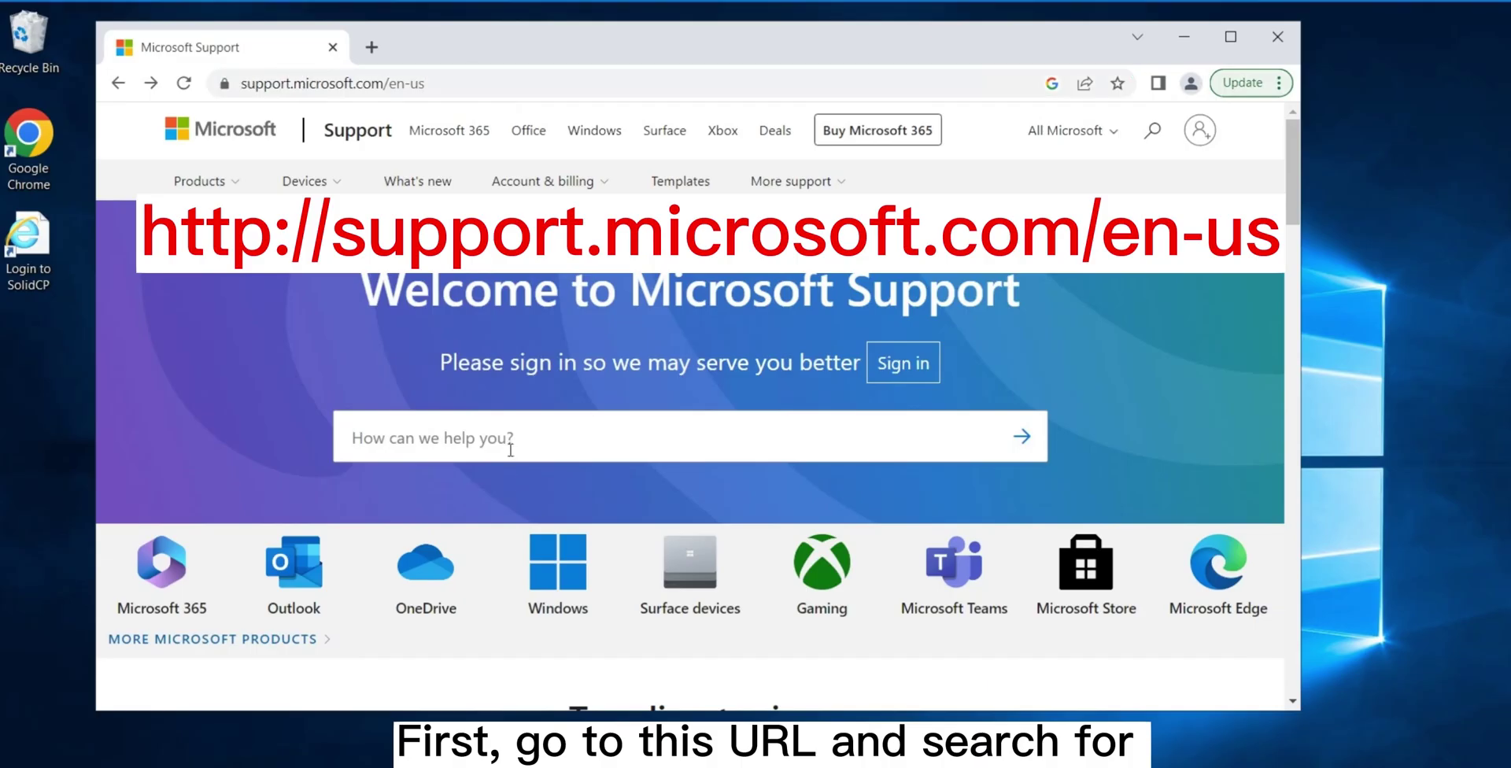
# Search Microsoft Support for 'net'
pyautogui.write('net')
pyautogui.press('Return')
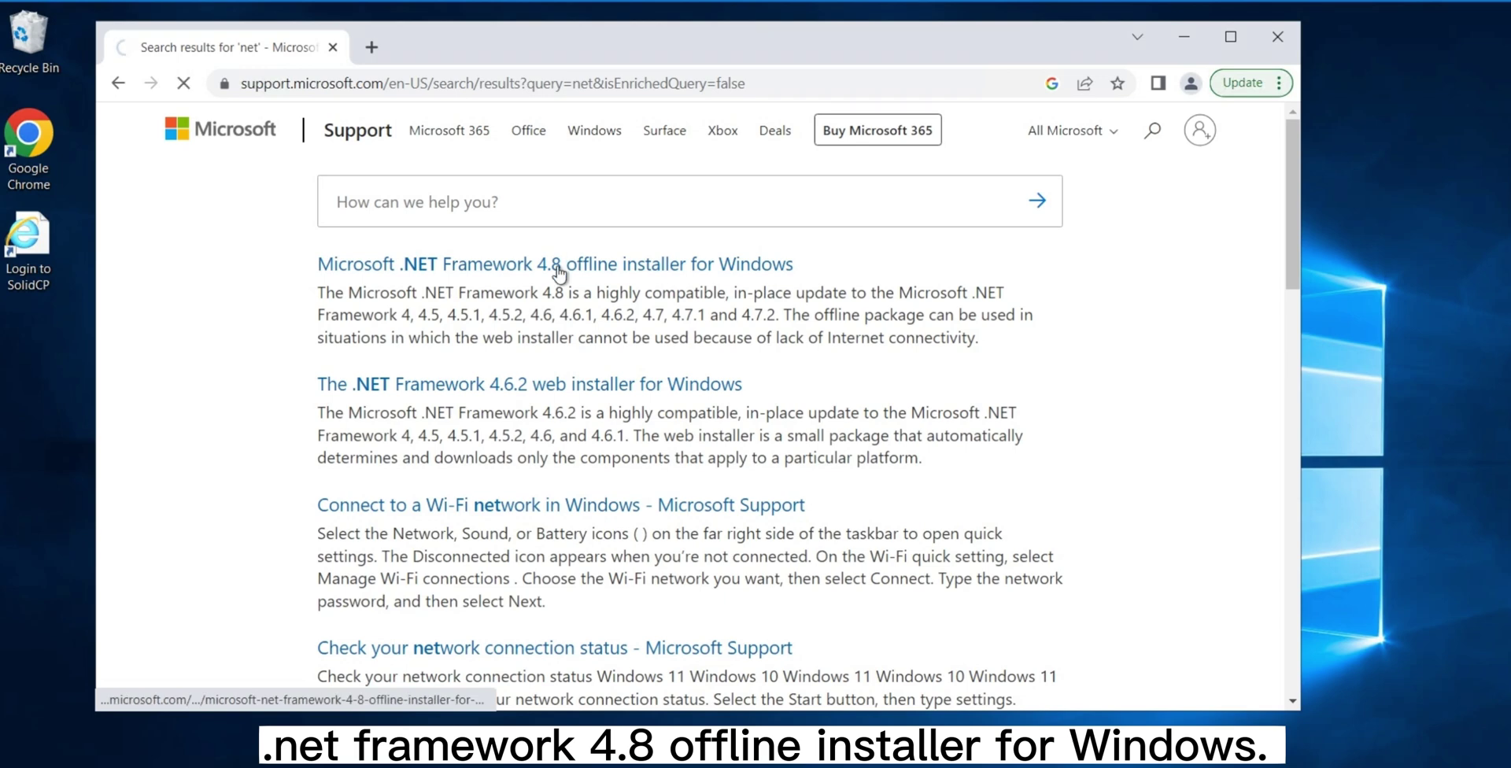
# Download the .NET Framework 4.8 offline installer from its support article and run it
pyautogui.click(559, 266)
pyautogui.scroll(-10, 554, 480)
pyautogui.scroll(-5, 555, 480)
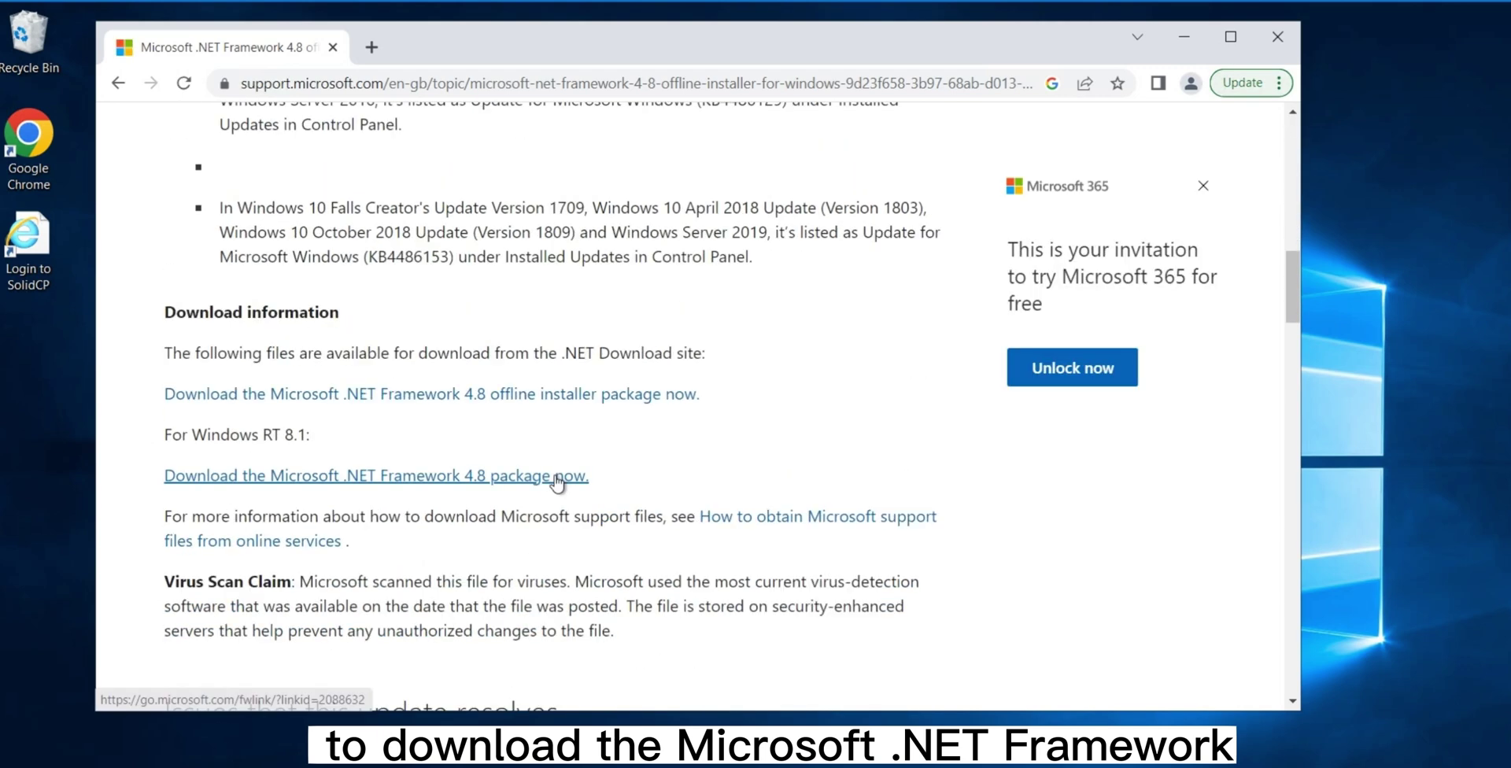
pyautogui.click(199, 405)
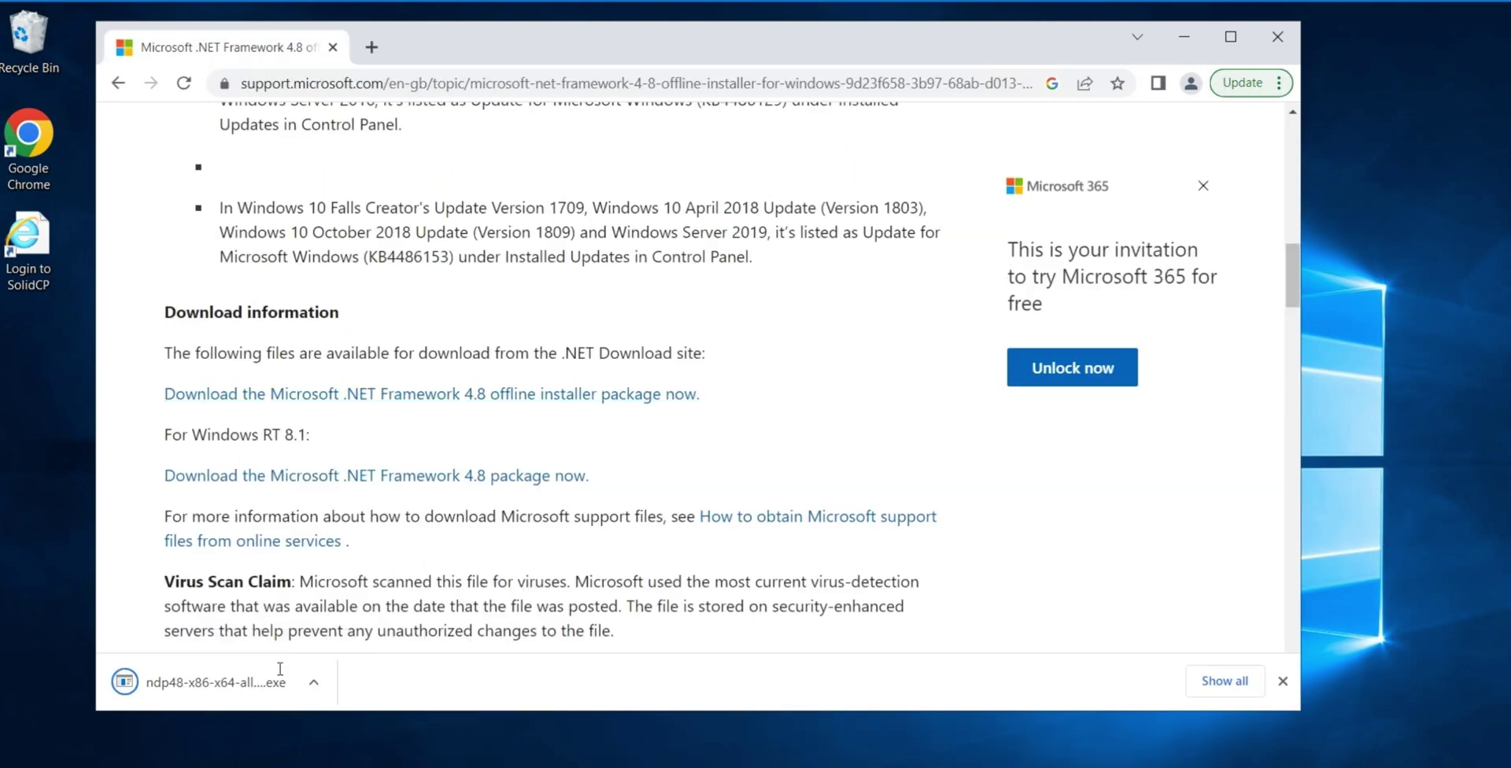
pyautogui.click(204, 682)
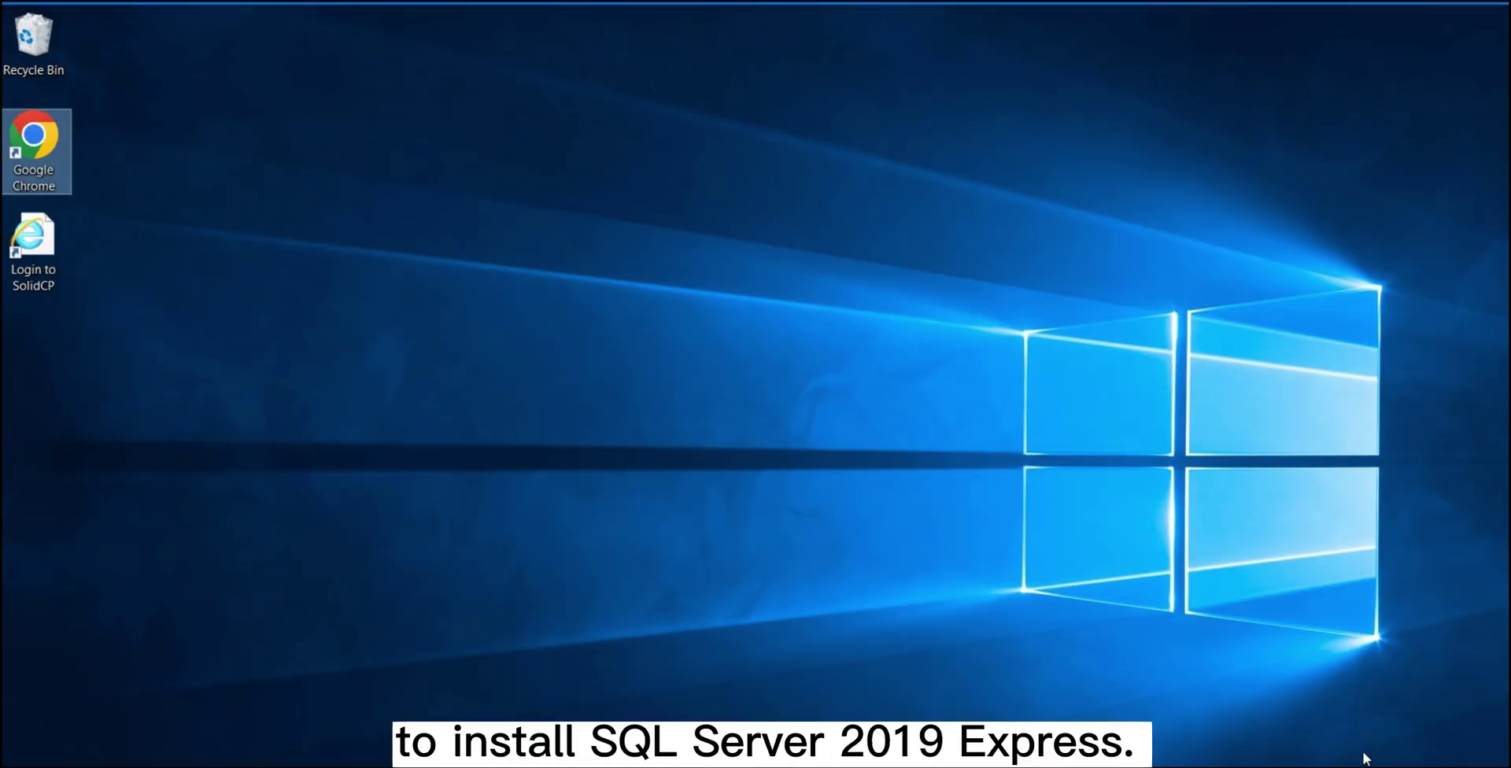
# Launch Windows PowerShell ISE and run the pasted InstallSQLServer_Express.ps1 download-and-execute command
pyautogui.click(96, 767)
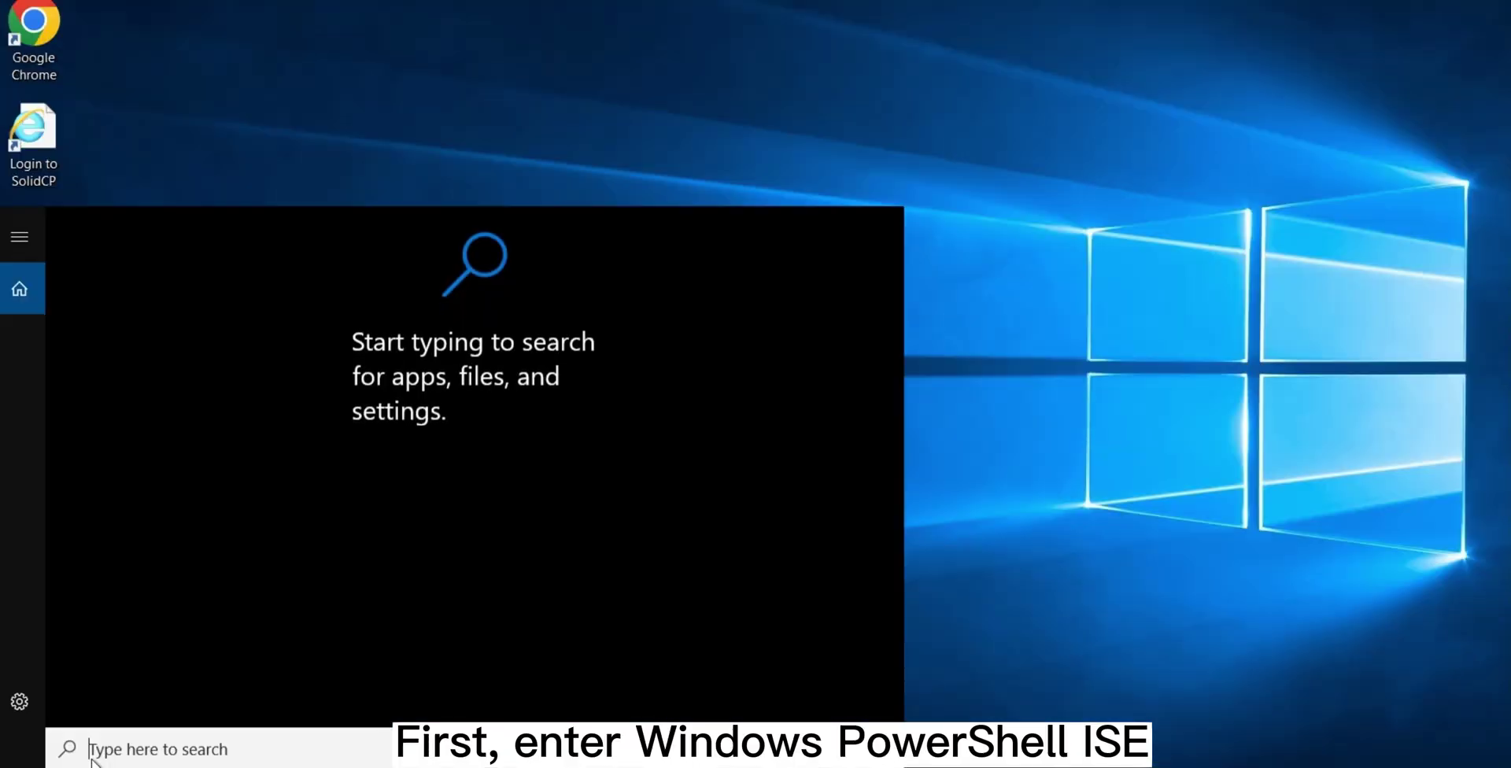
pyautogui.write('windows')
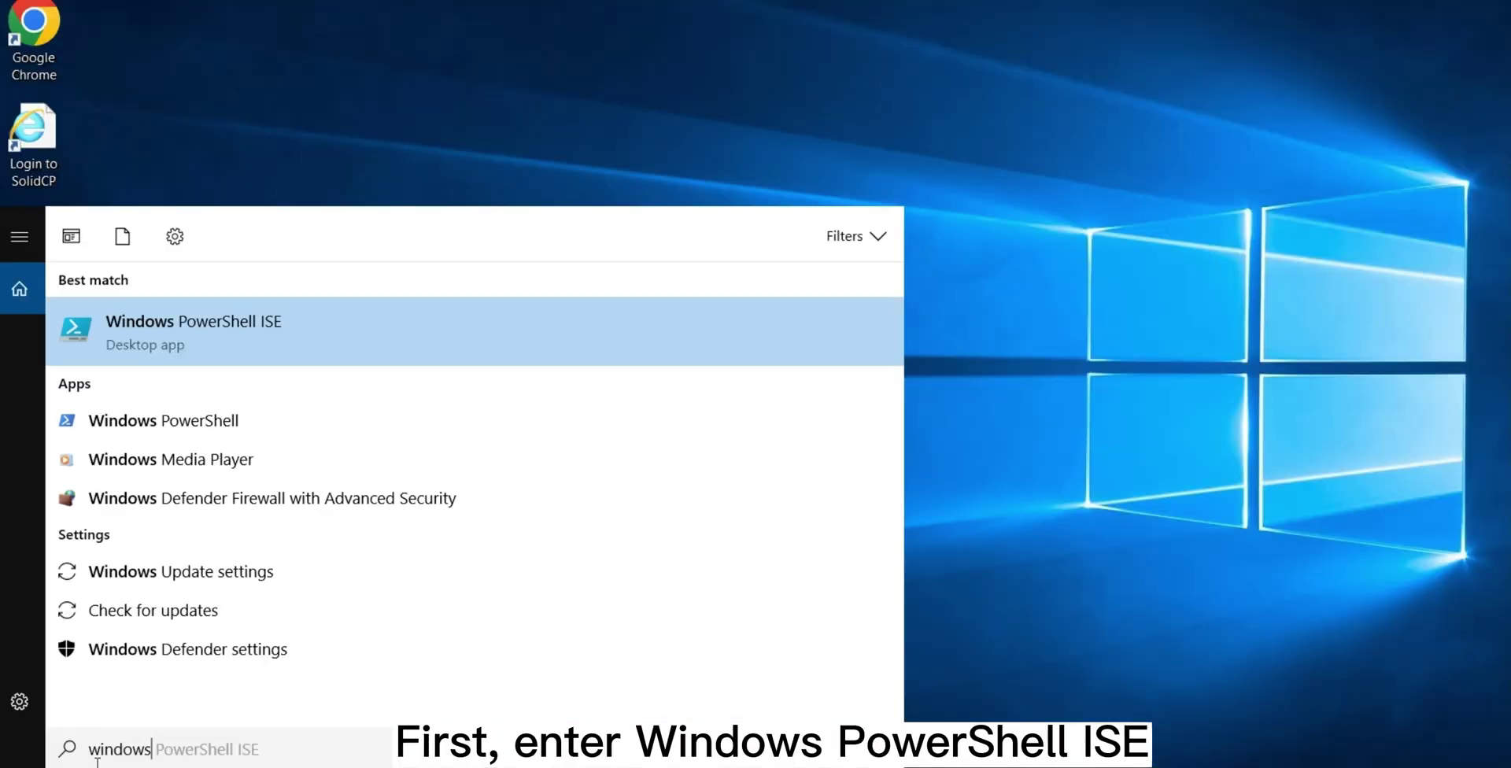
pyautogui.click(242, 348)
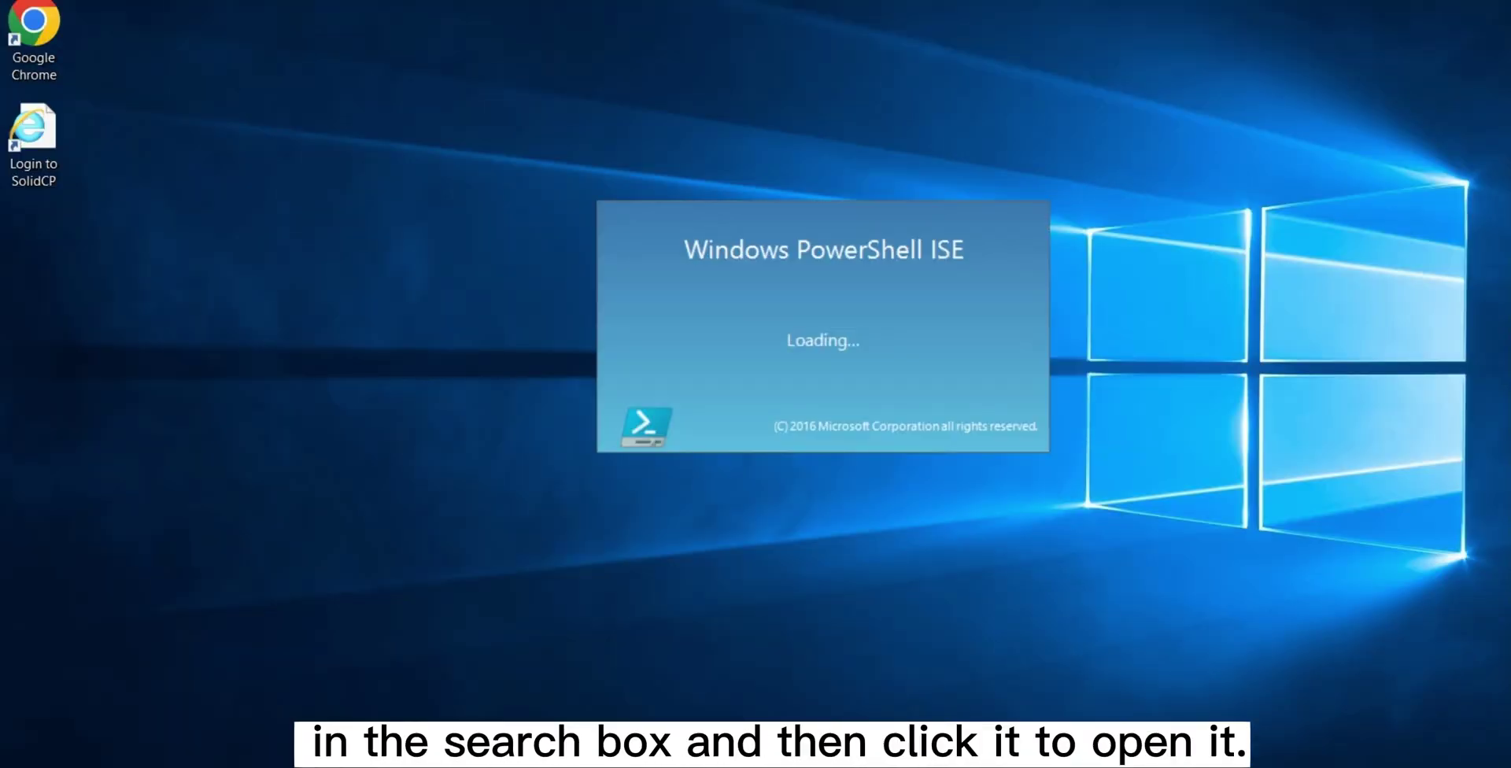
pyautogui.write("[Net.ServicePointManager]::SecurityProtocol = [Net.SecurityProtocolType]::Tls12;IEX (New-Object Net.WebClient).DownloadString('https://gitlab.cloudclusters.net/public_package/dbm-script/raw/master/InstallSQLServer_Express.ps1');")
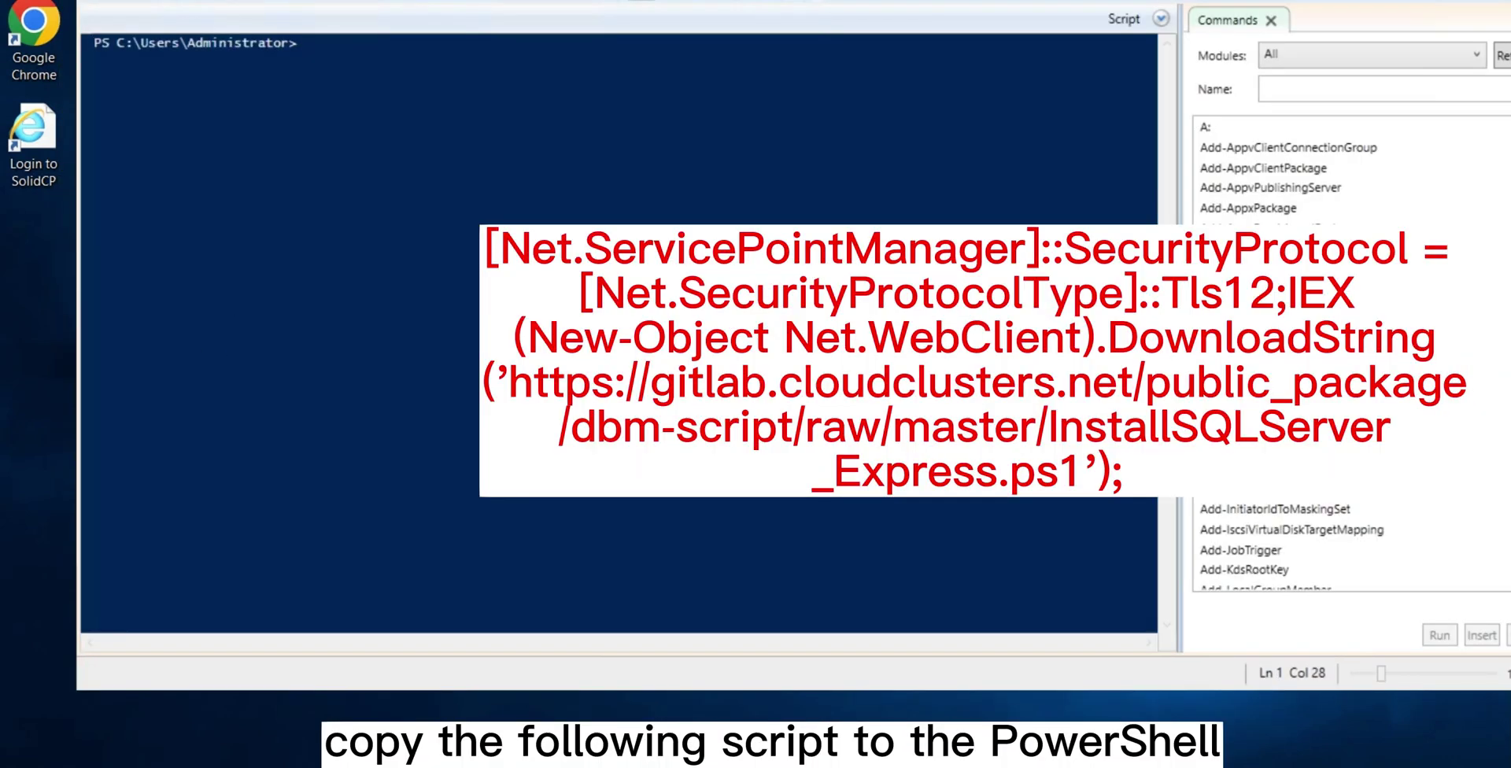
pyautogui.press('Return')
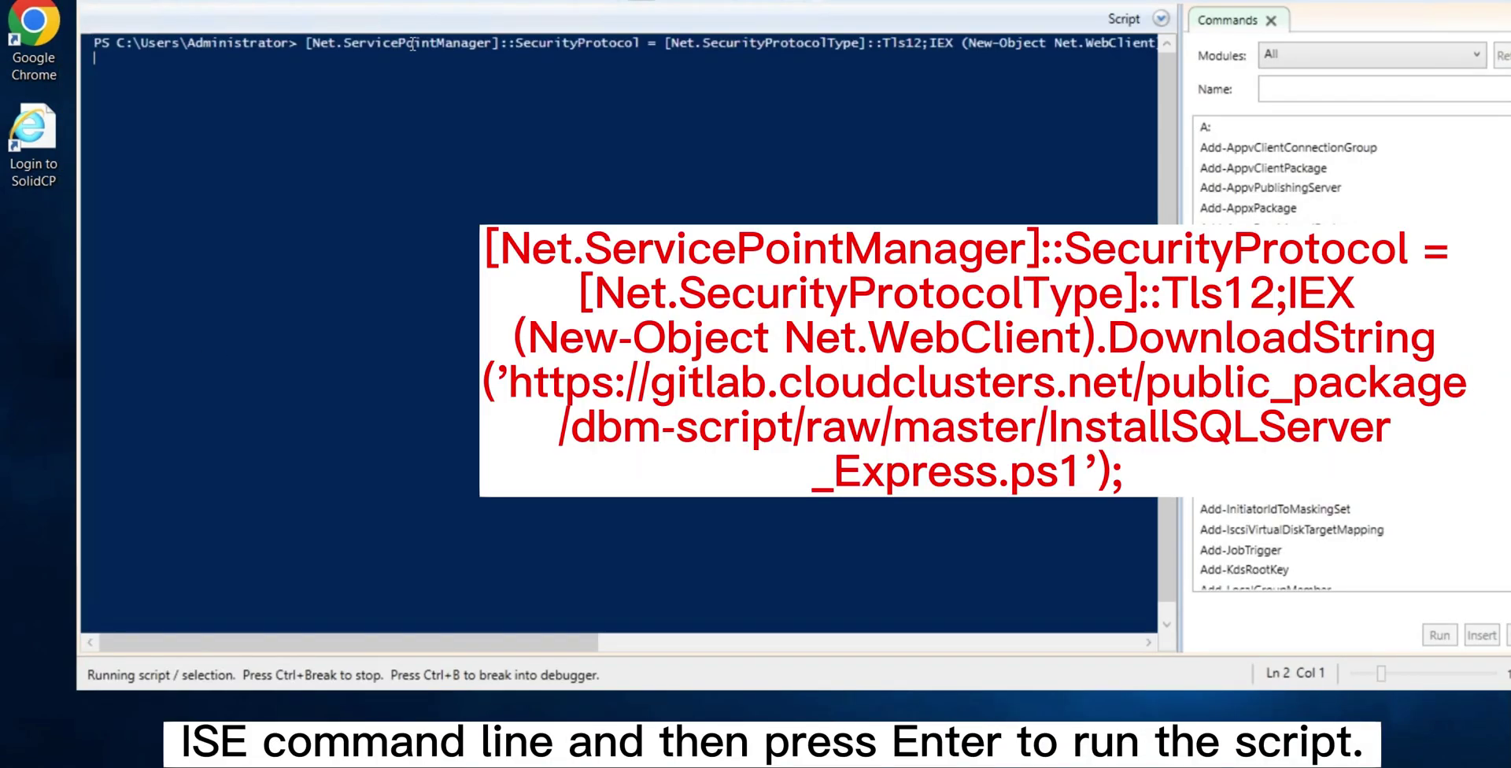
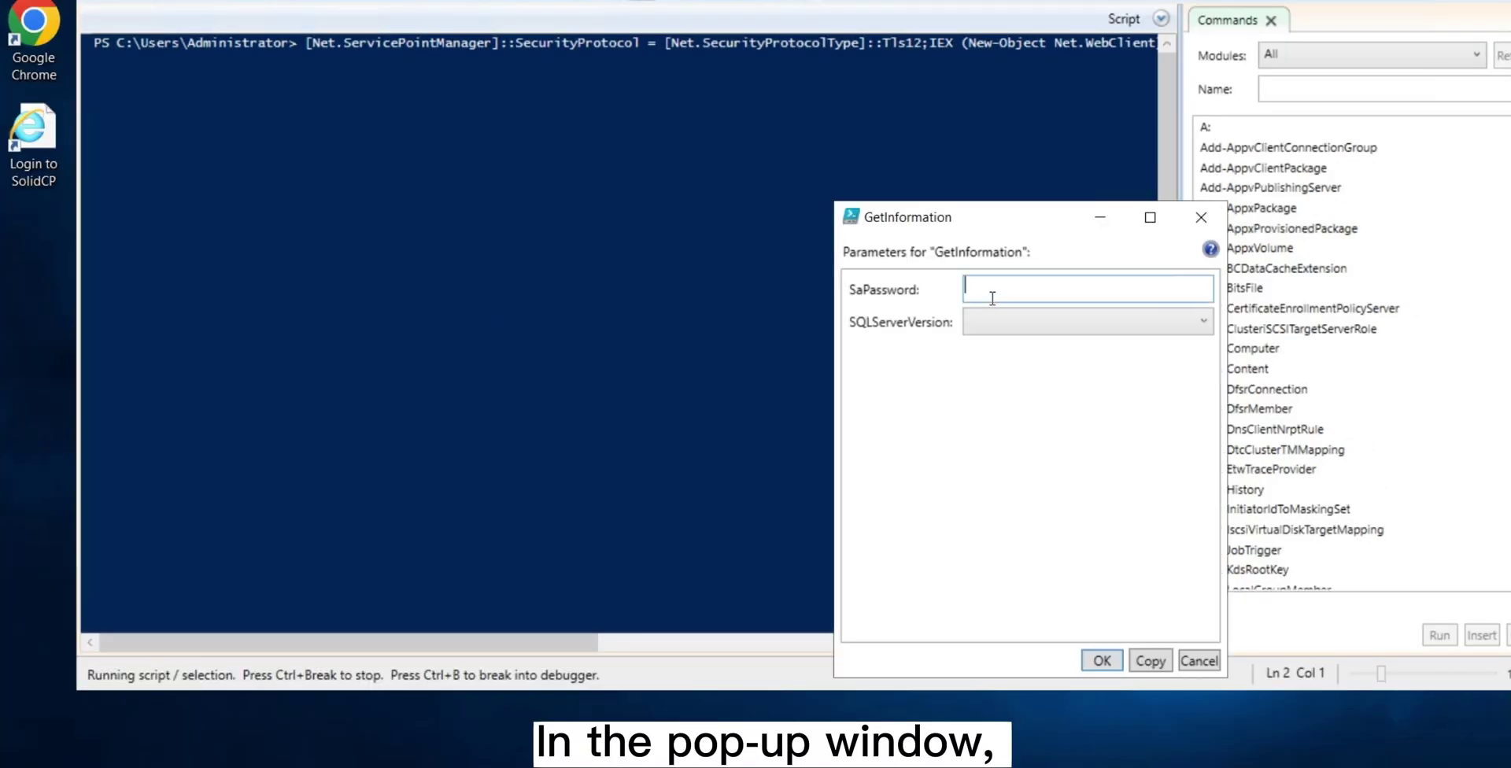
# Enter the sa password, choose SQL_2019_Express_X64, and start the SQL Server 2019 Express download
pyautogui.write('password')
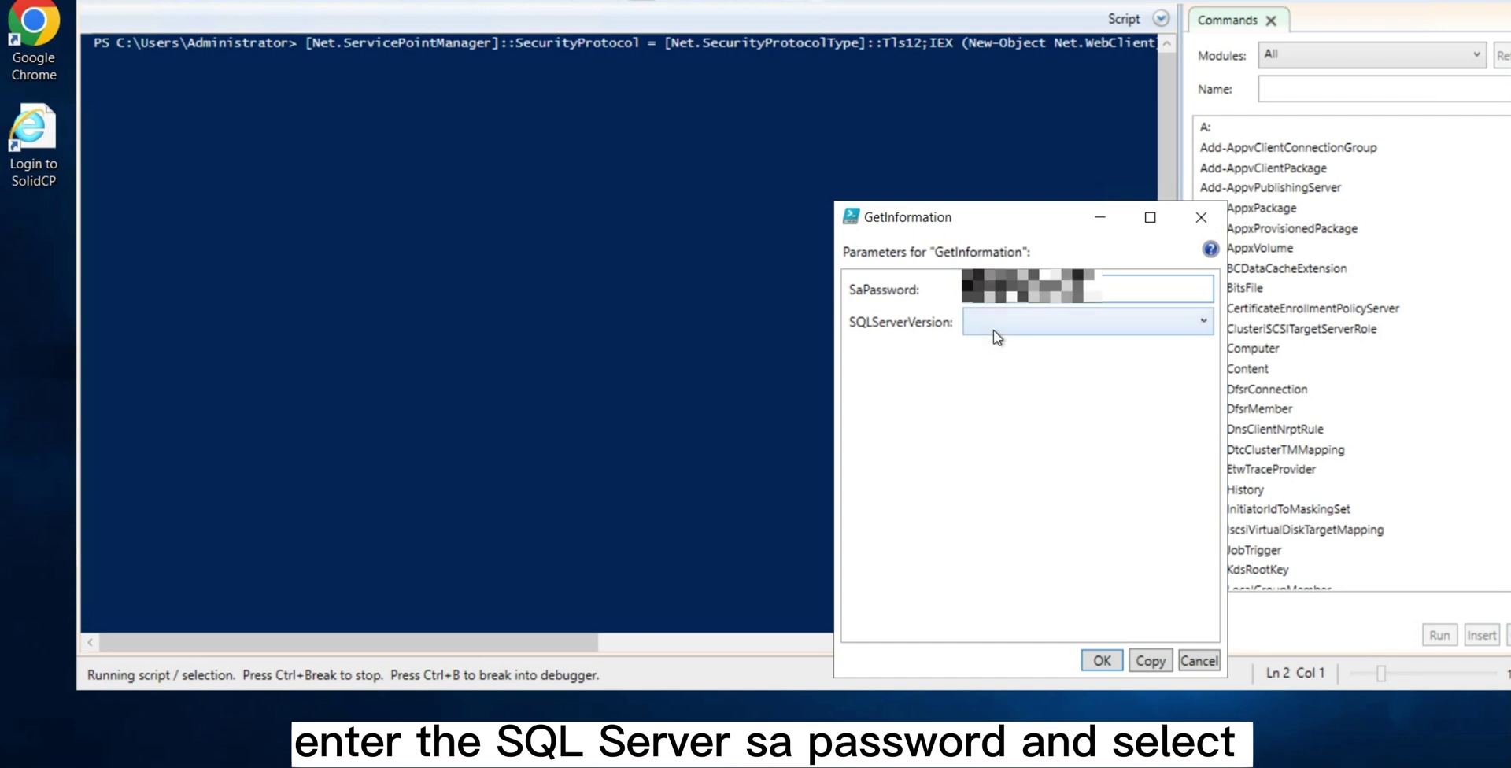
pyautogui.click(995, 324)
pyautogui.click(1008, 369)
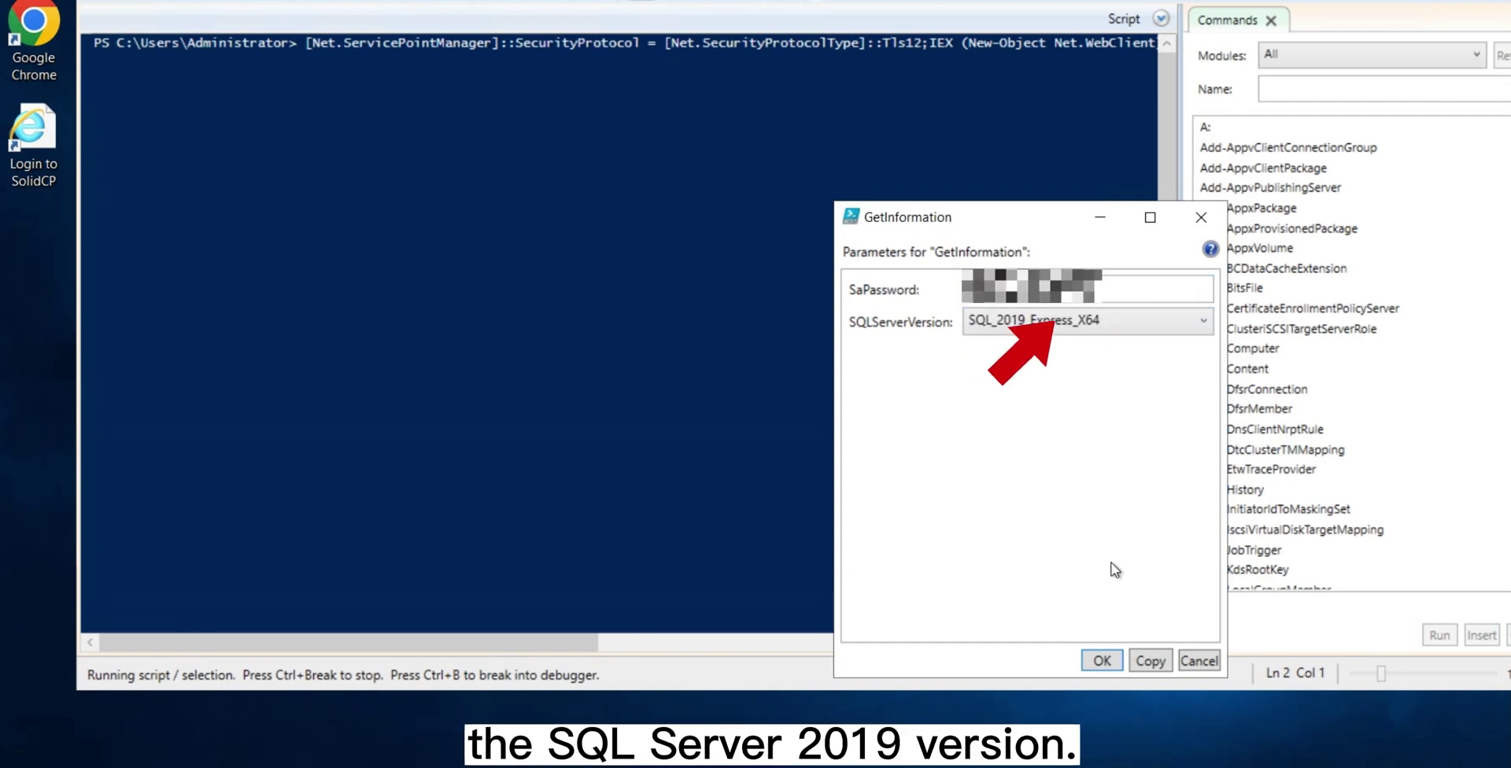
pyautogui.click(1102, 661)
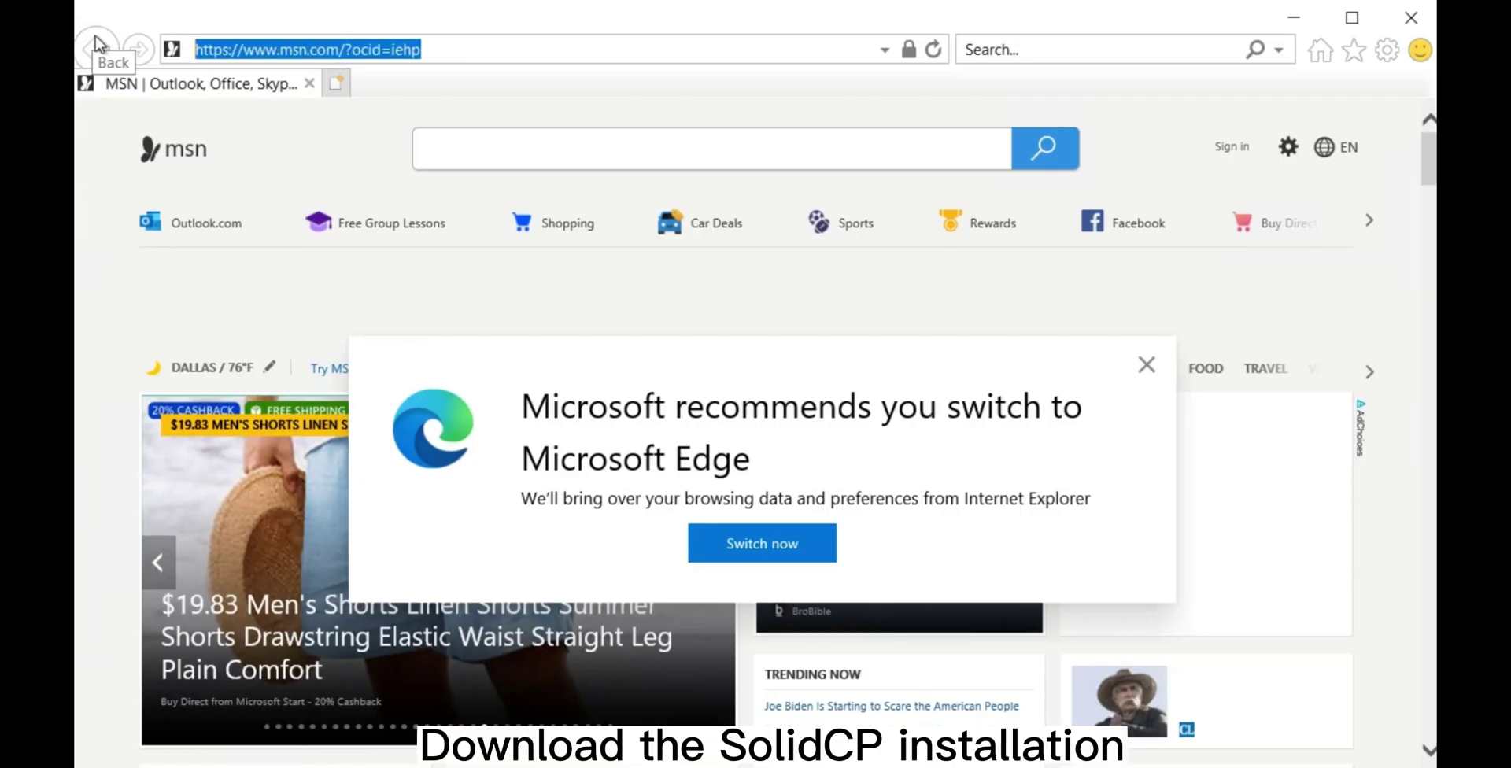
pyautogui.write('https://solidcp.com/downloads/')
pyautogui.press('Return')
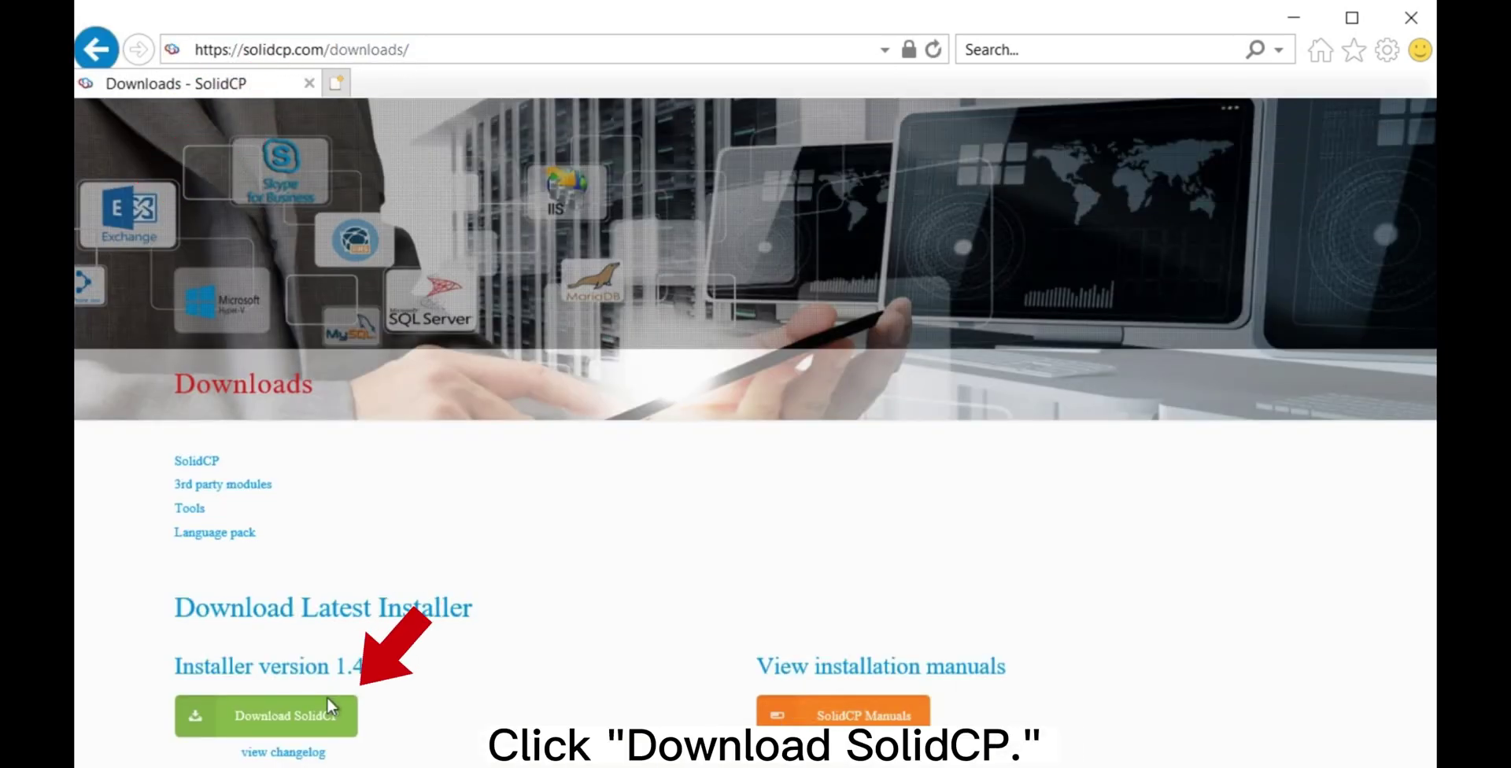
pyautogui.click(319, 717)
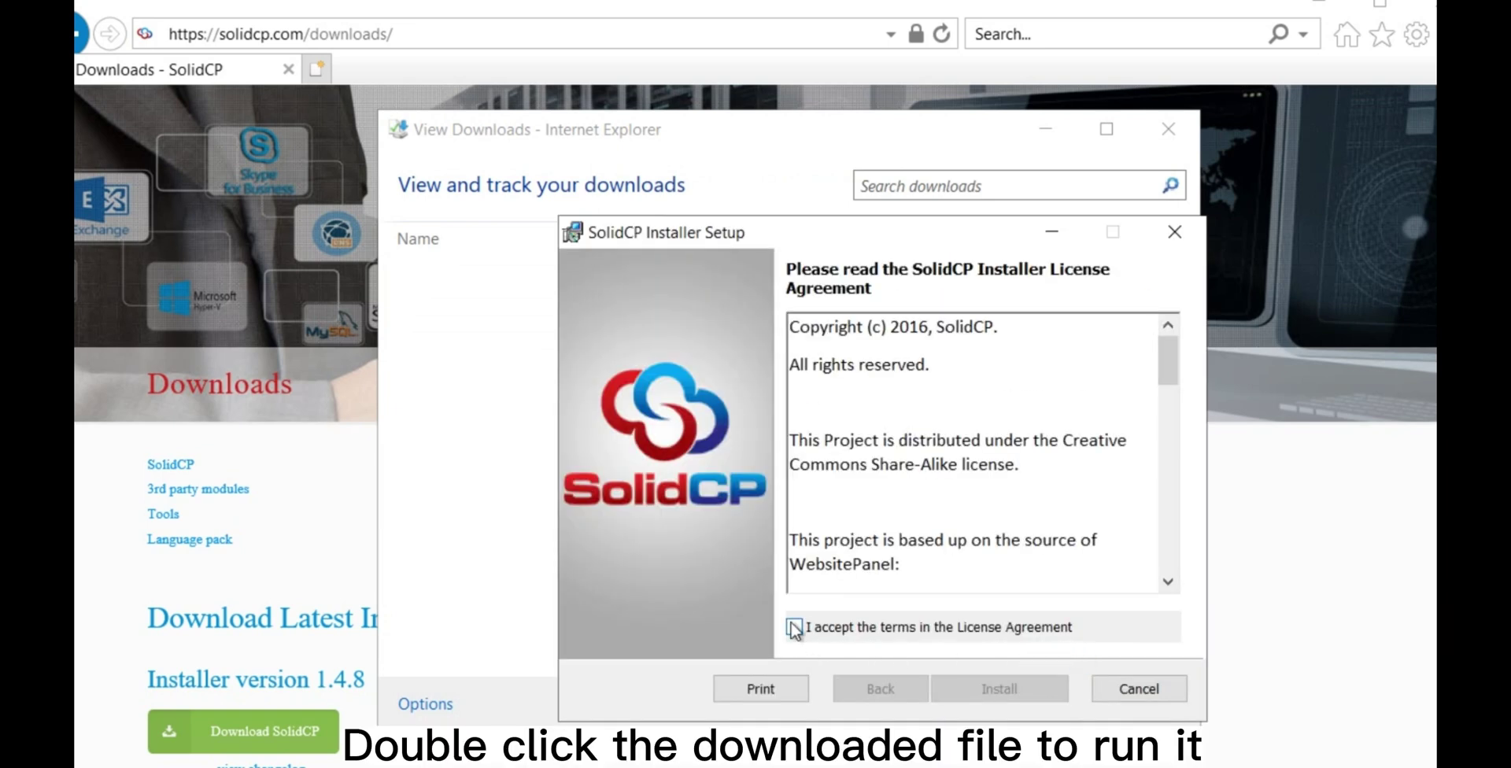
# Accept the license terms, install the SolidCP Installer, and finish the setup wizard
pyautogui.click(795, 627)
pyautogui.click(997, 694)
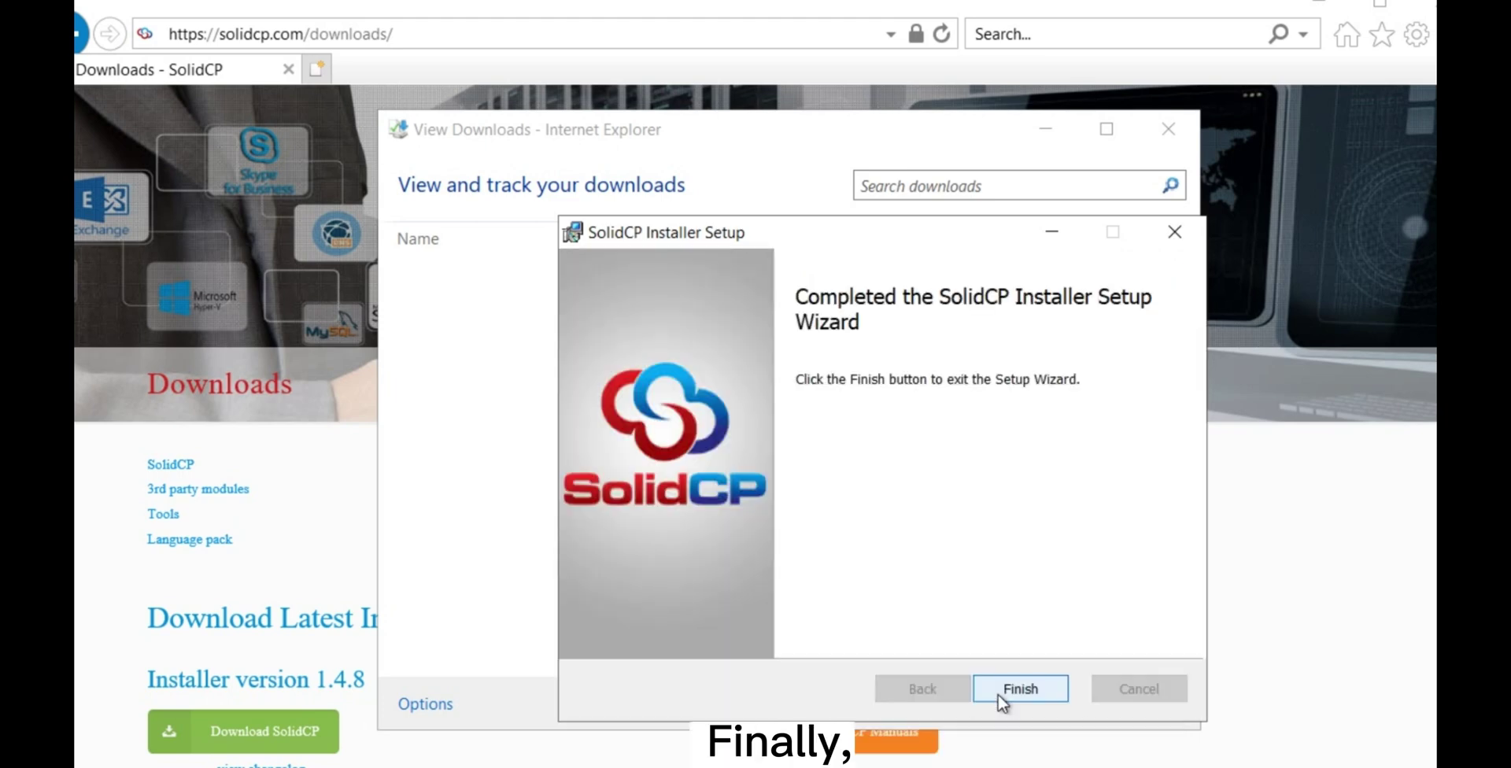
pyautogui.click(1020, 694)
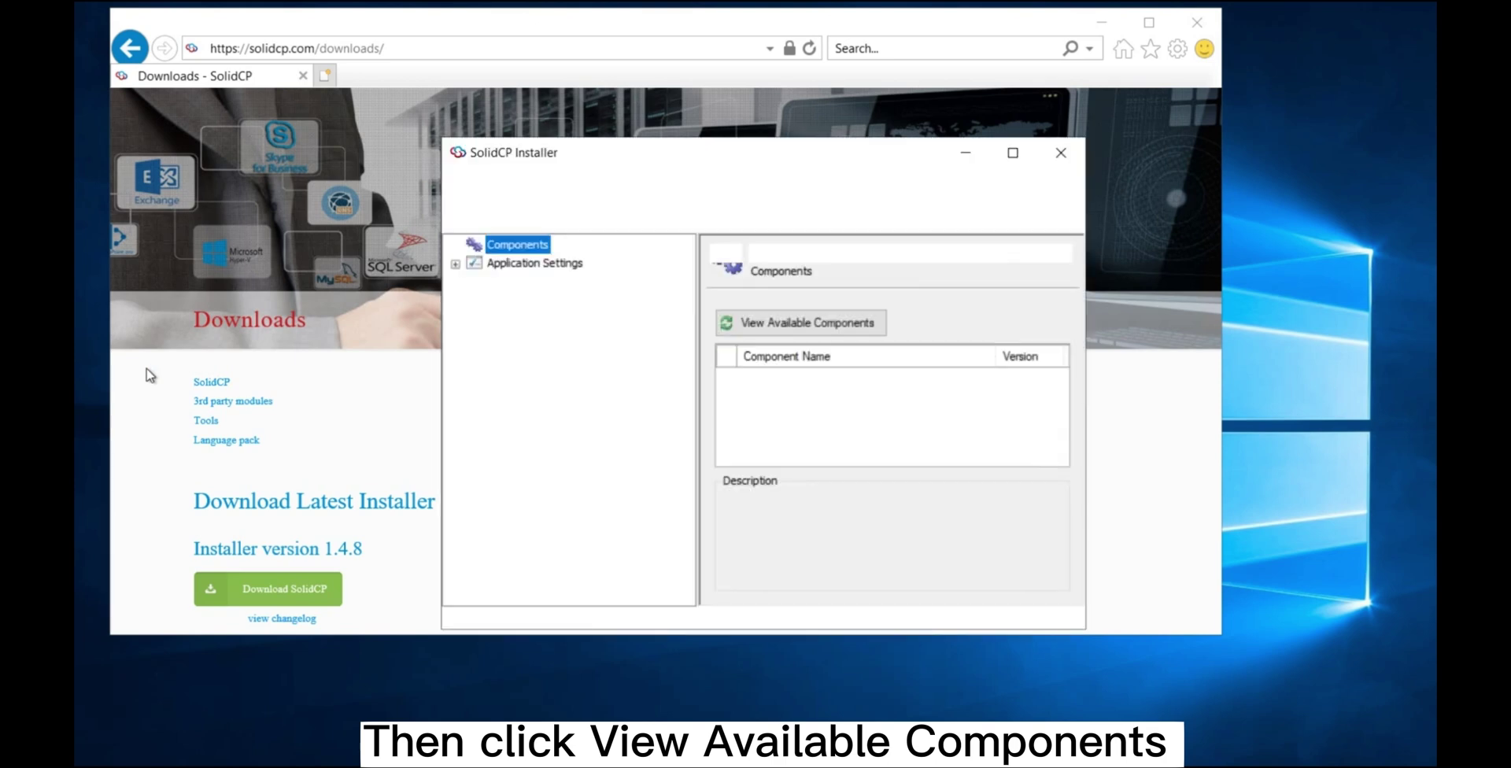
# Install SolidCP Standalone Server Setup from the available components and pass the system check
pyautogui.click(834, 325)
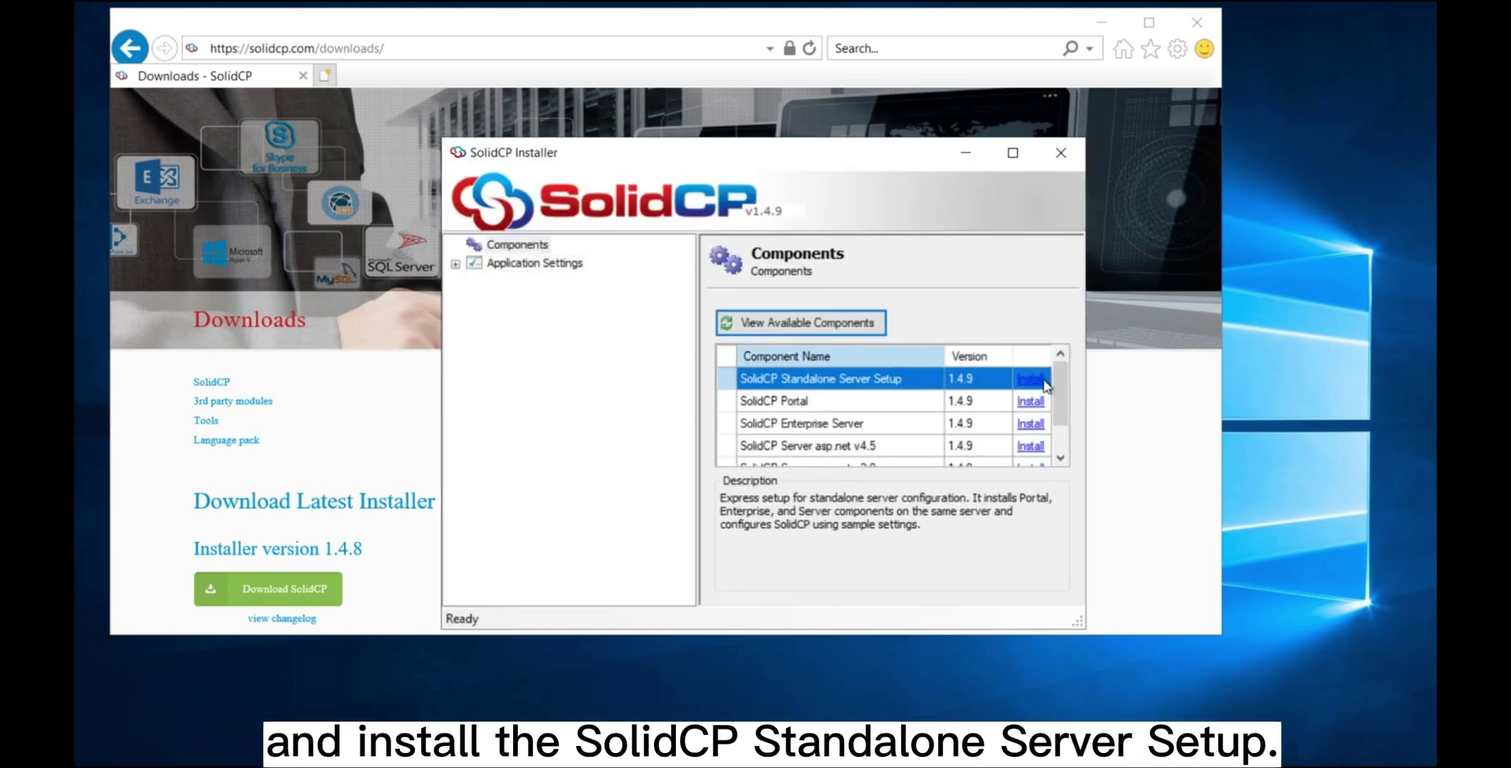
pyautogui.click(1031, 379)
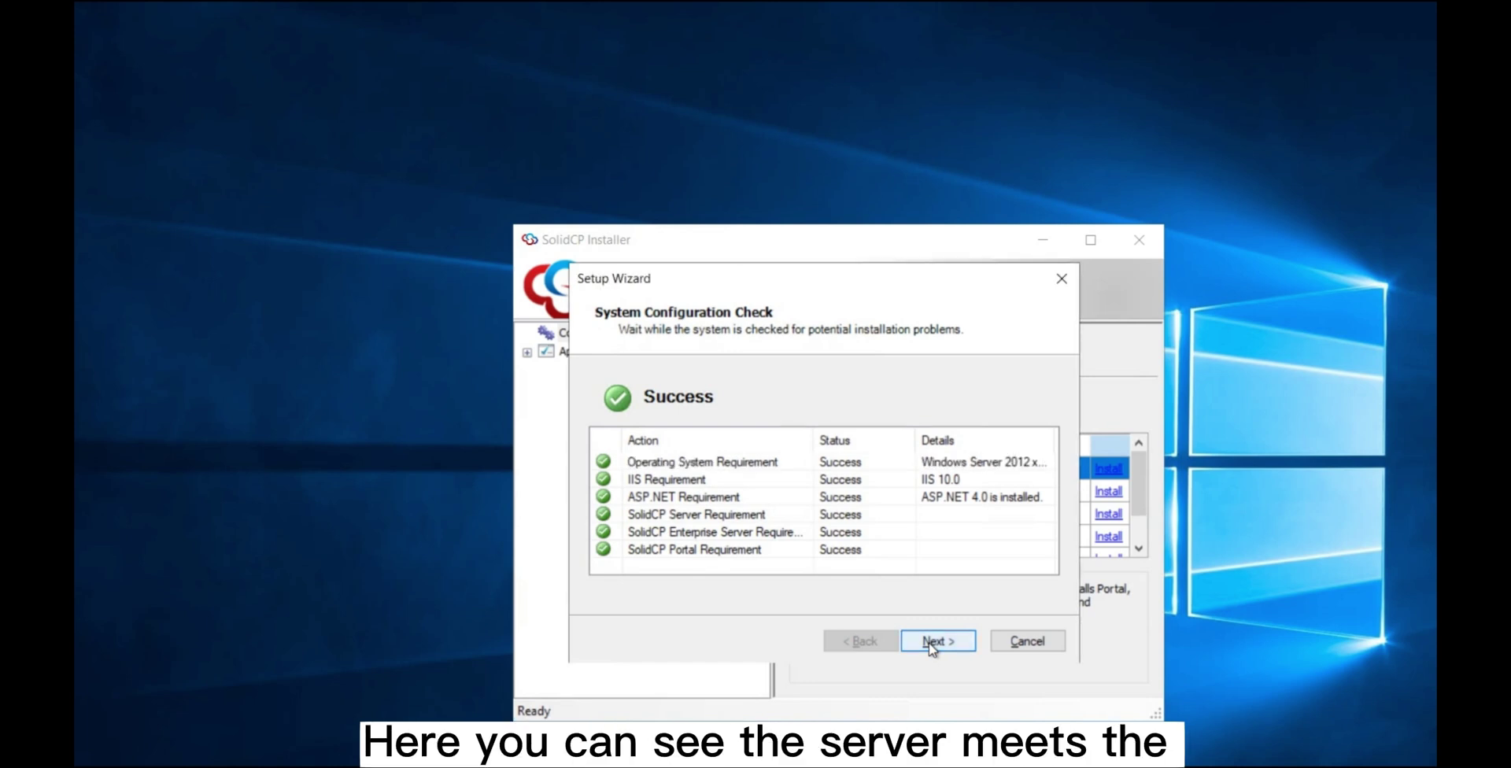
pyautogui.click(935, 642)
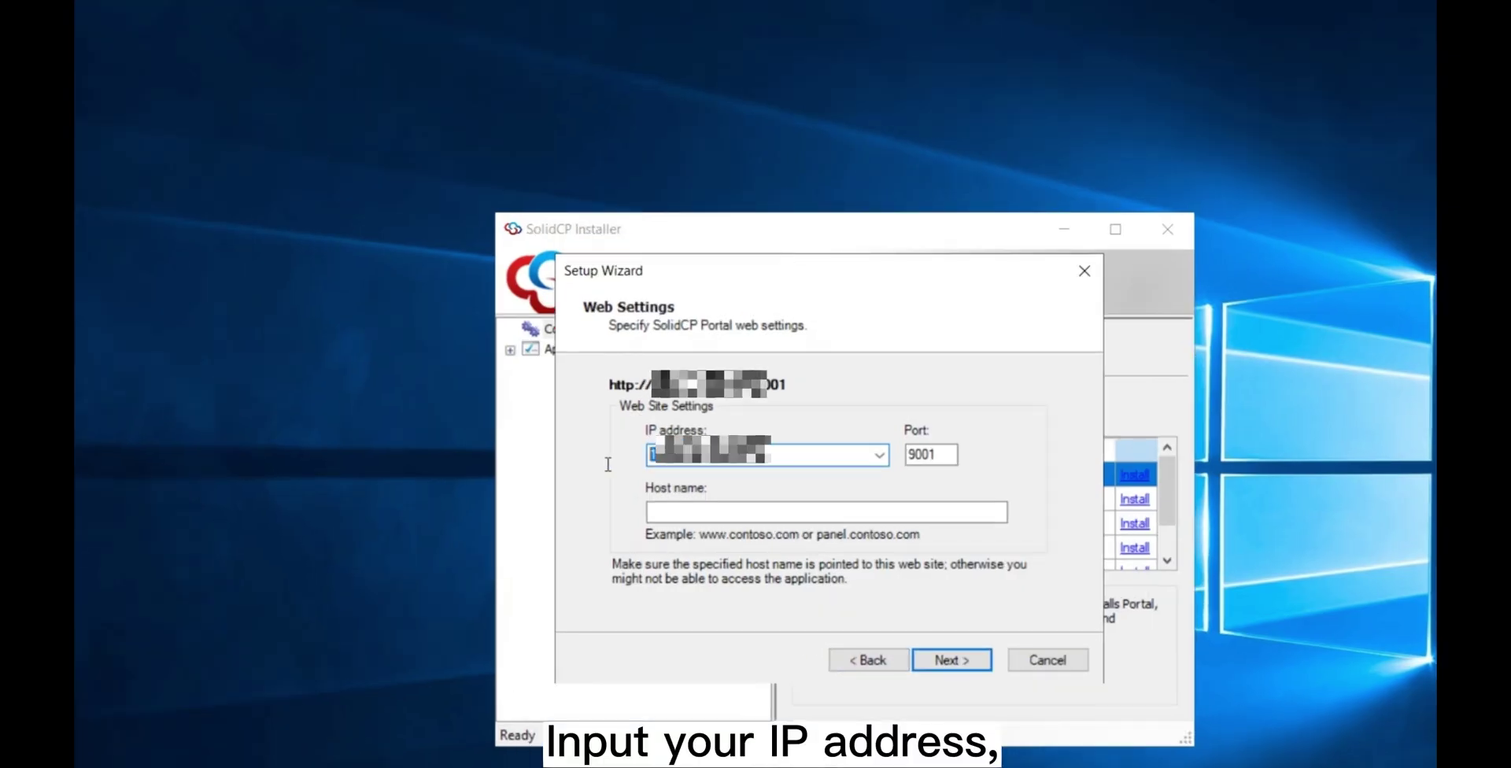
# Keep web port 9001 and connect the database to localhost using SQL Server Authentication as sa
pyautogui.click(954, 661)
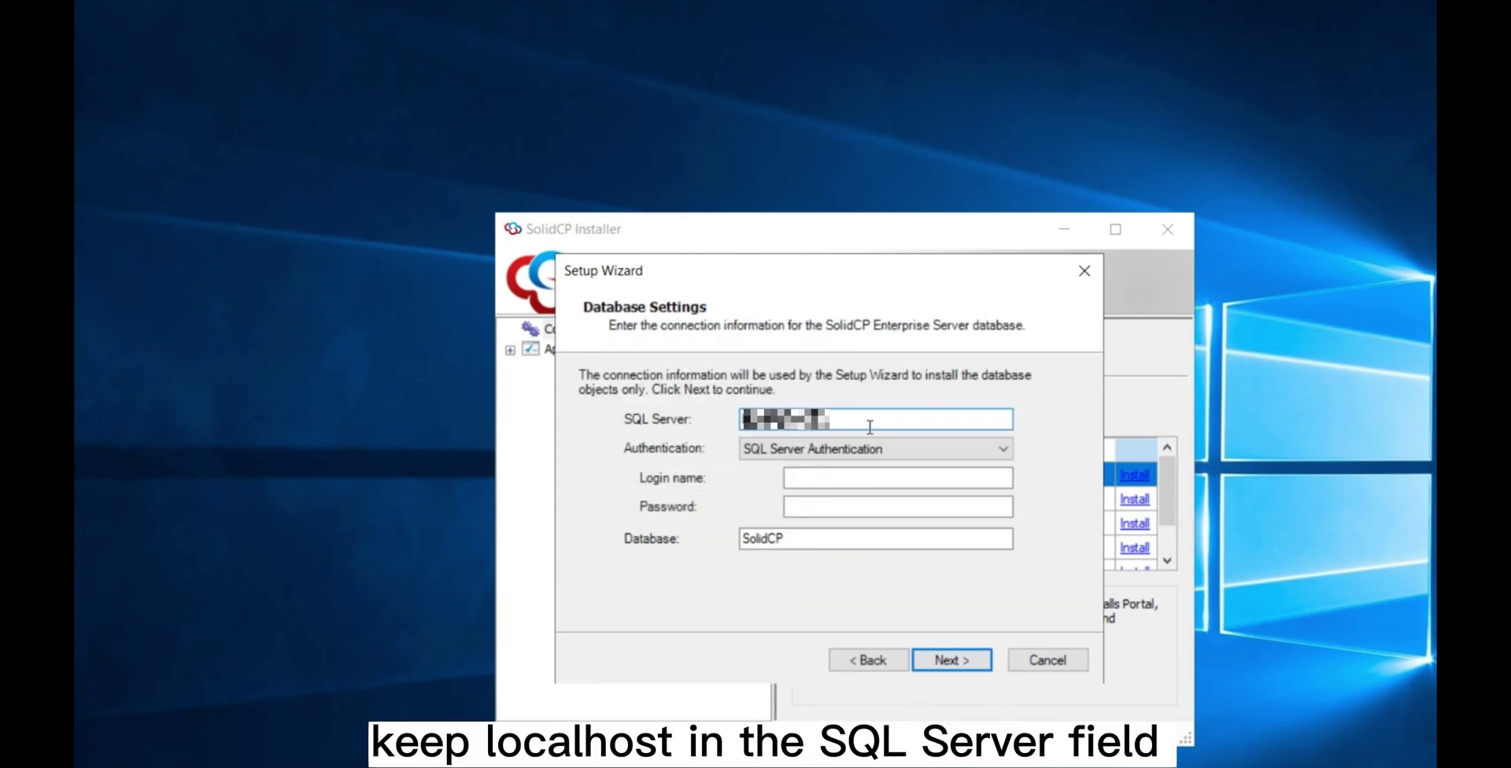
pyautogui.click(903, 455)
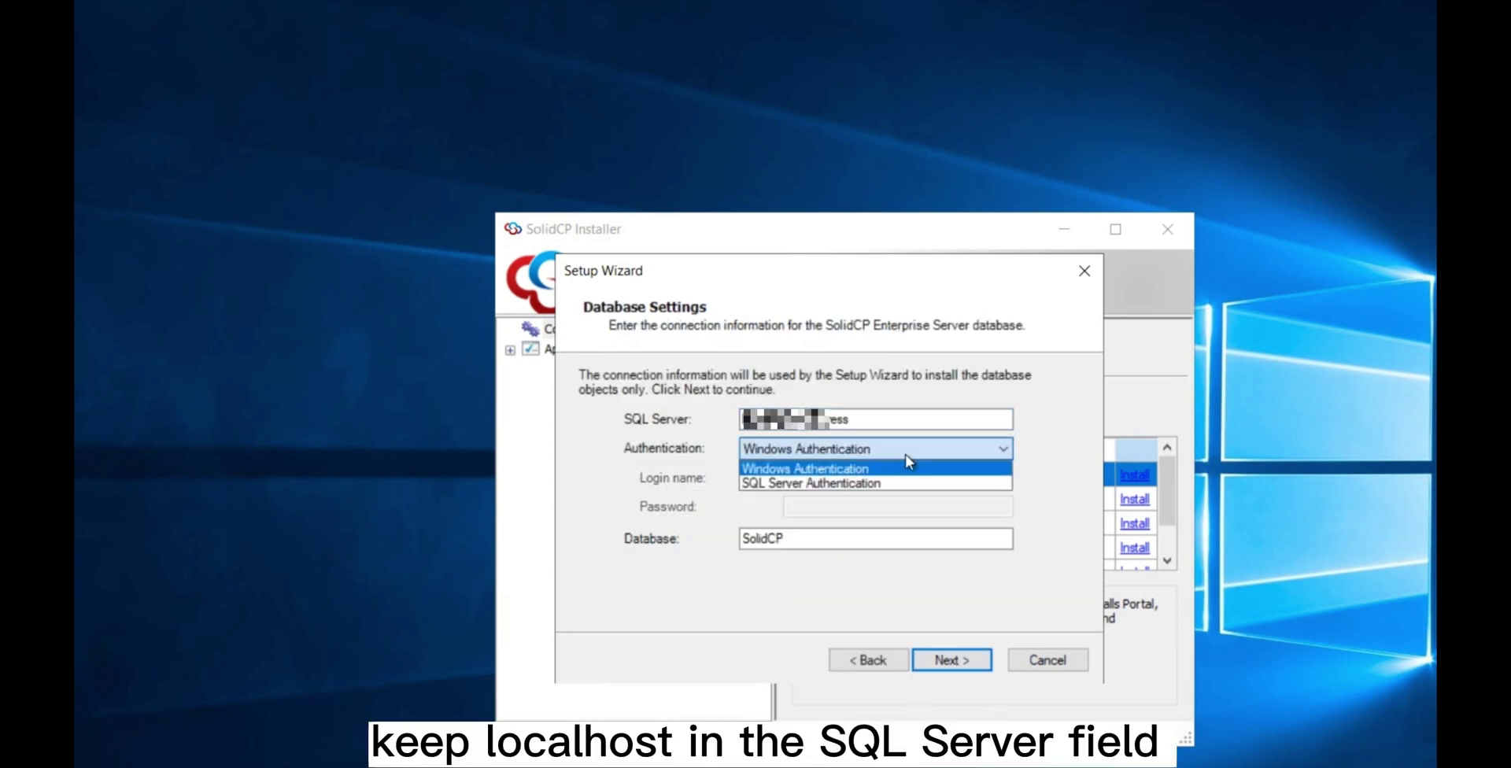
pyautogui.click(898, 484)
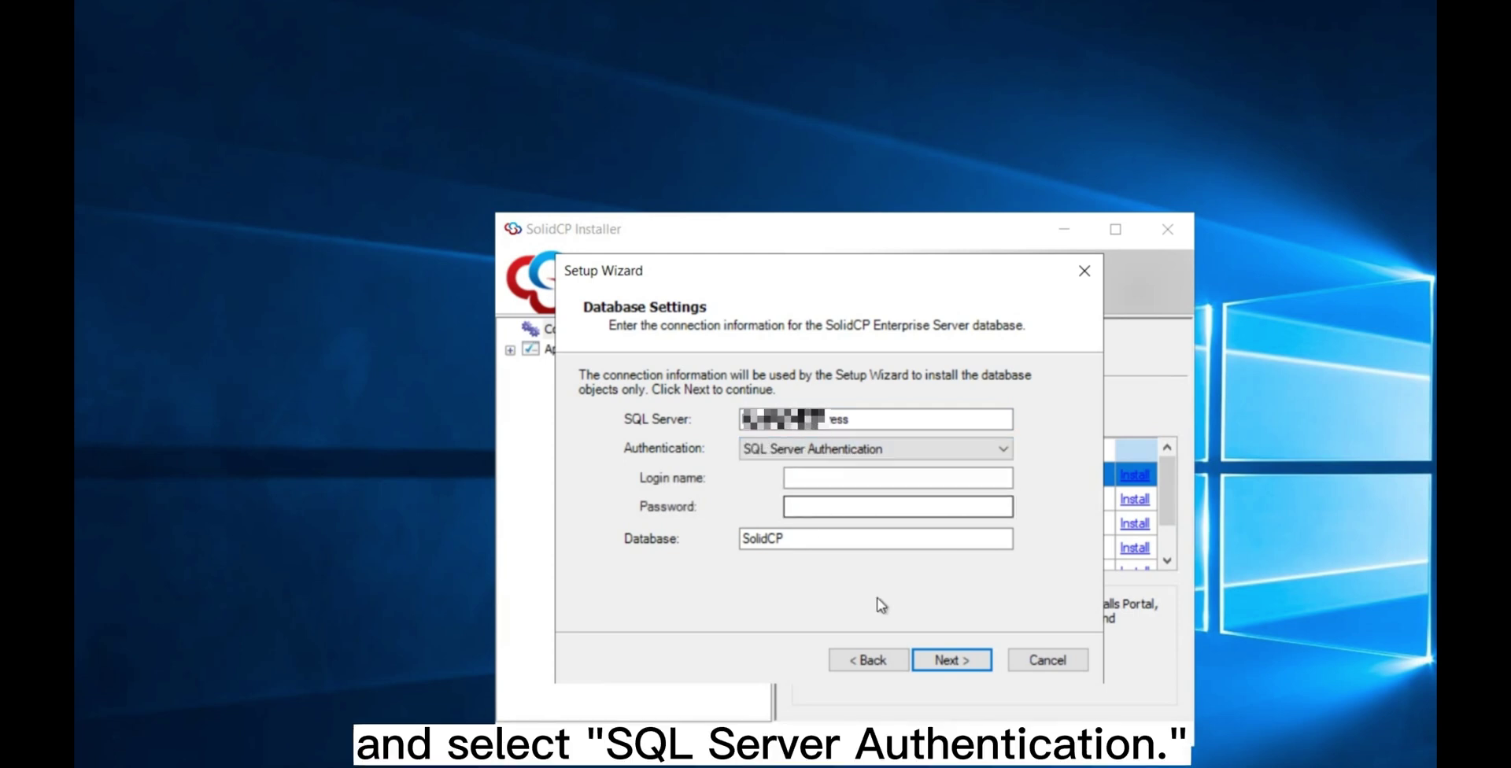
pyautogui.click(818, 479)
pyautogui.write('sa')
pyautogui.click(813, 516)
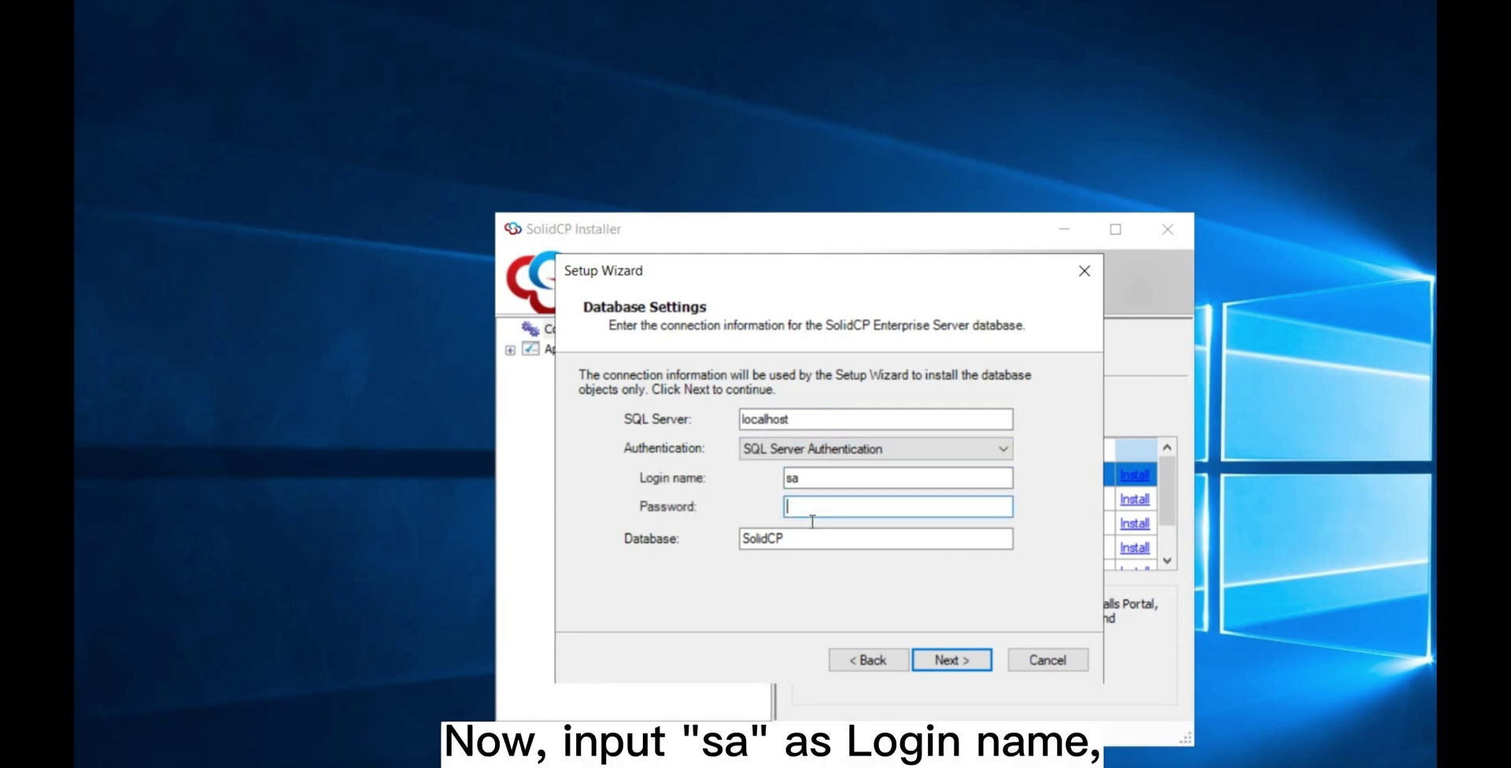
pyautogui.click(950, 661)
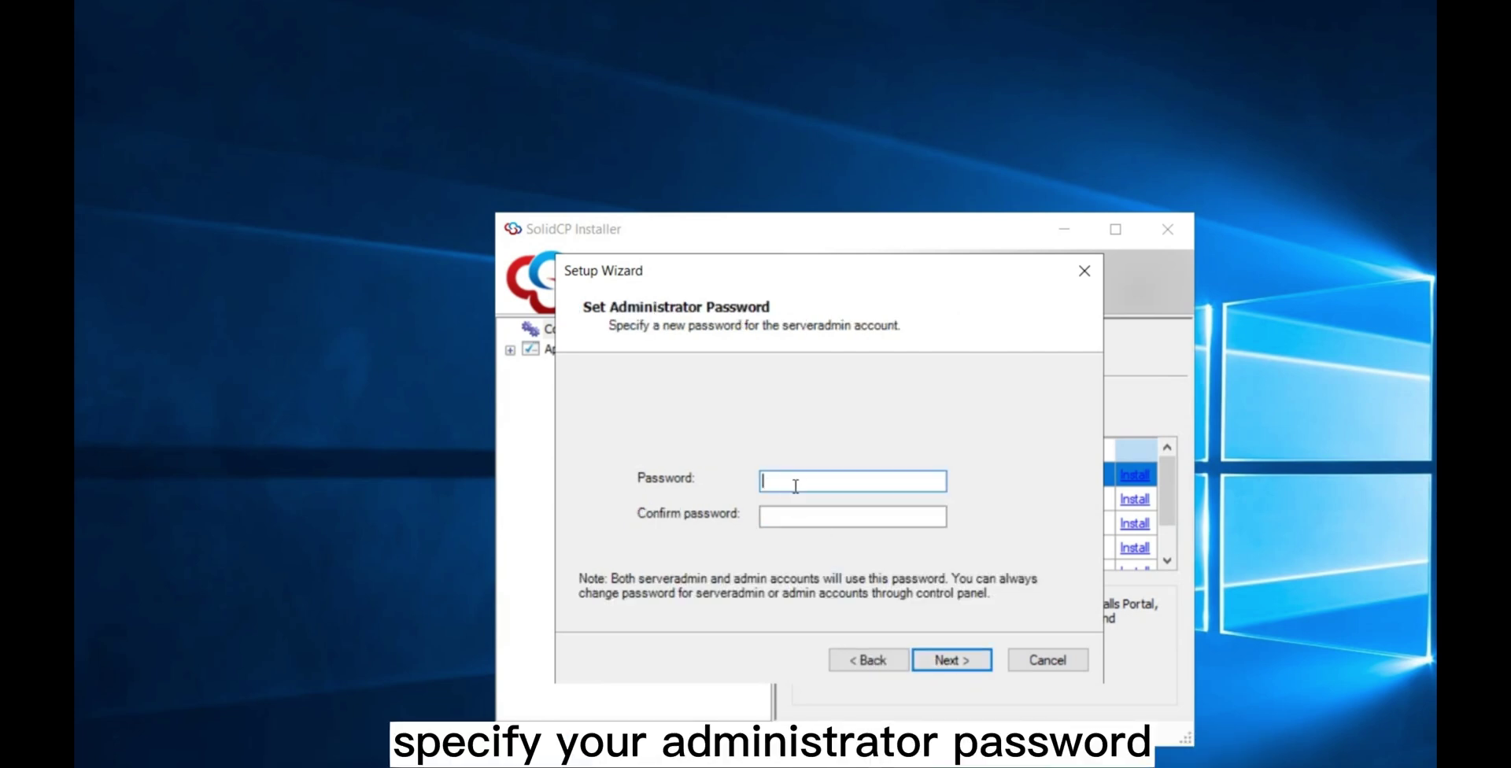
# Paste the serveradmin password into Confirm password and start the SolidCP server installation
pyautogui.click(785, 520)
pyautogui.hotkey('ctrl', 'v')
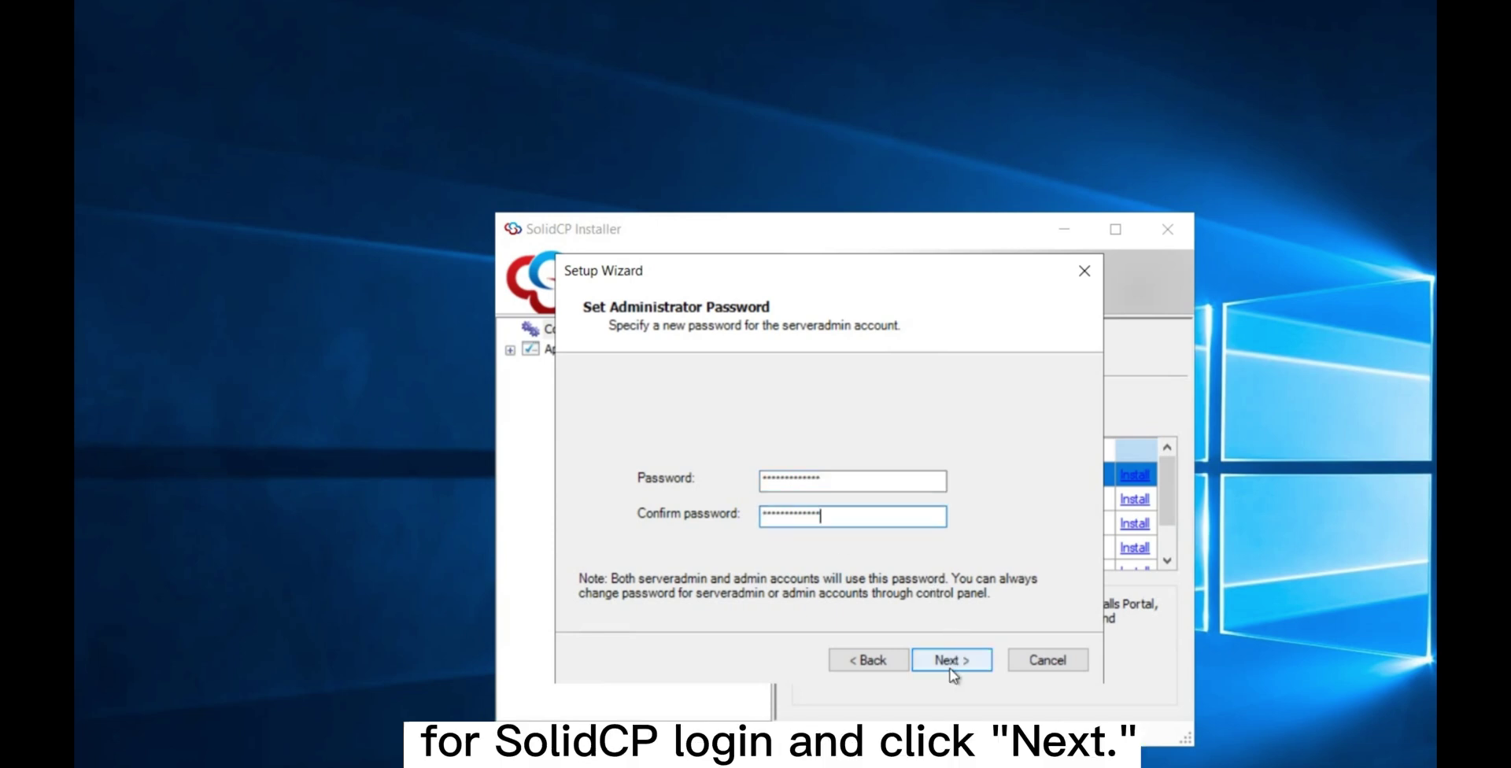
pyautogui.click(951, 667)
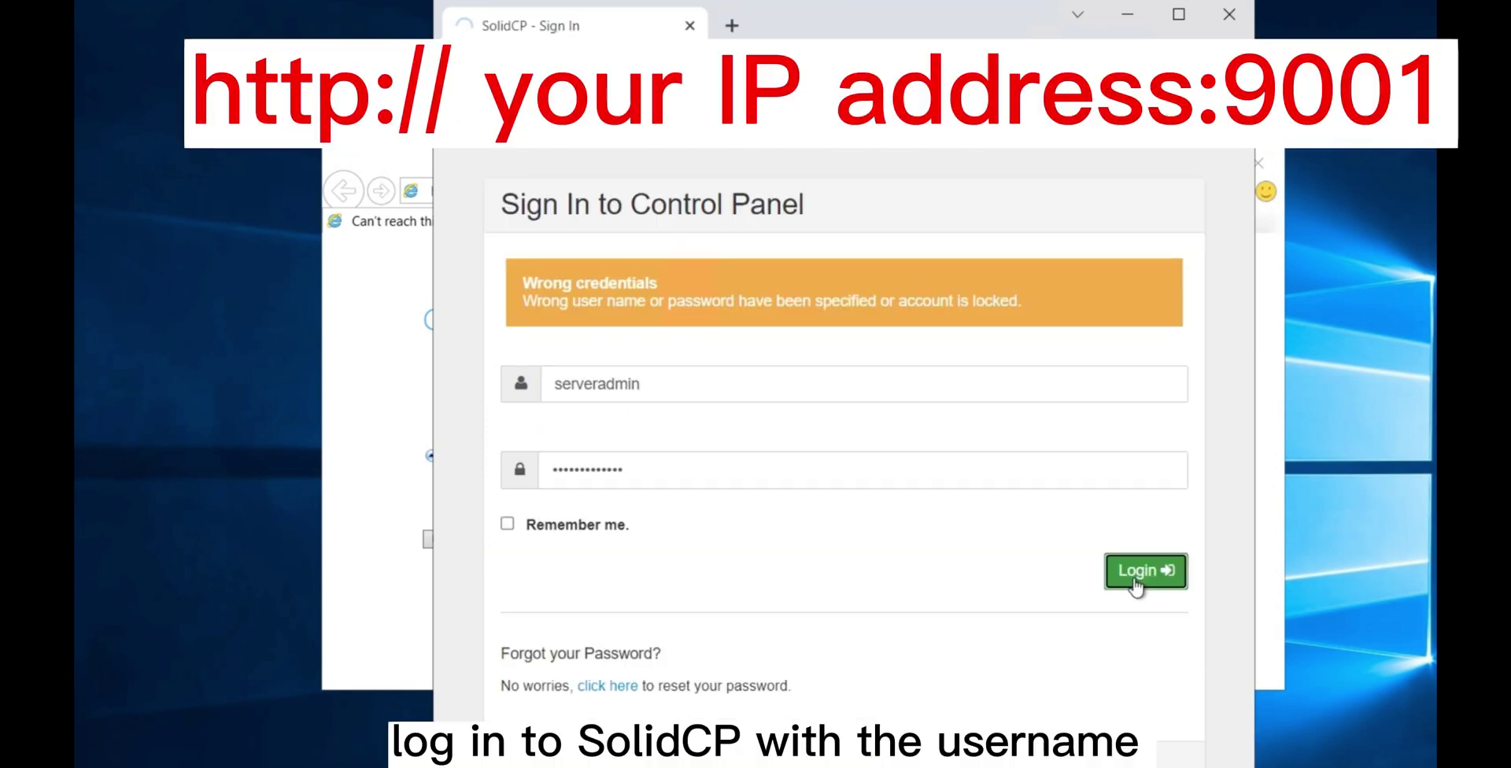
# Sign in as serveradmin and open My Server's settings from the Servers list
pyautogui.click(1136, 582)
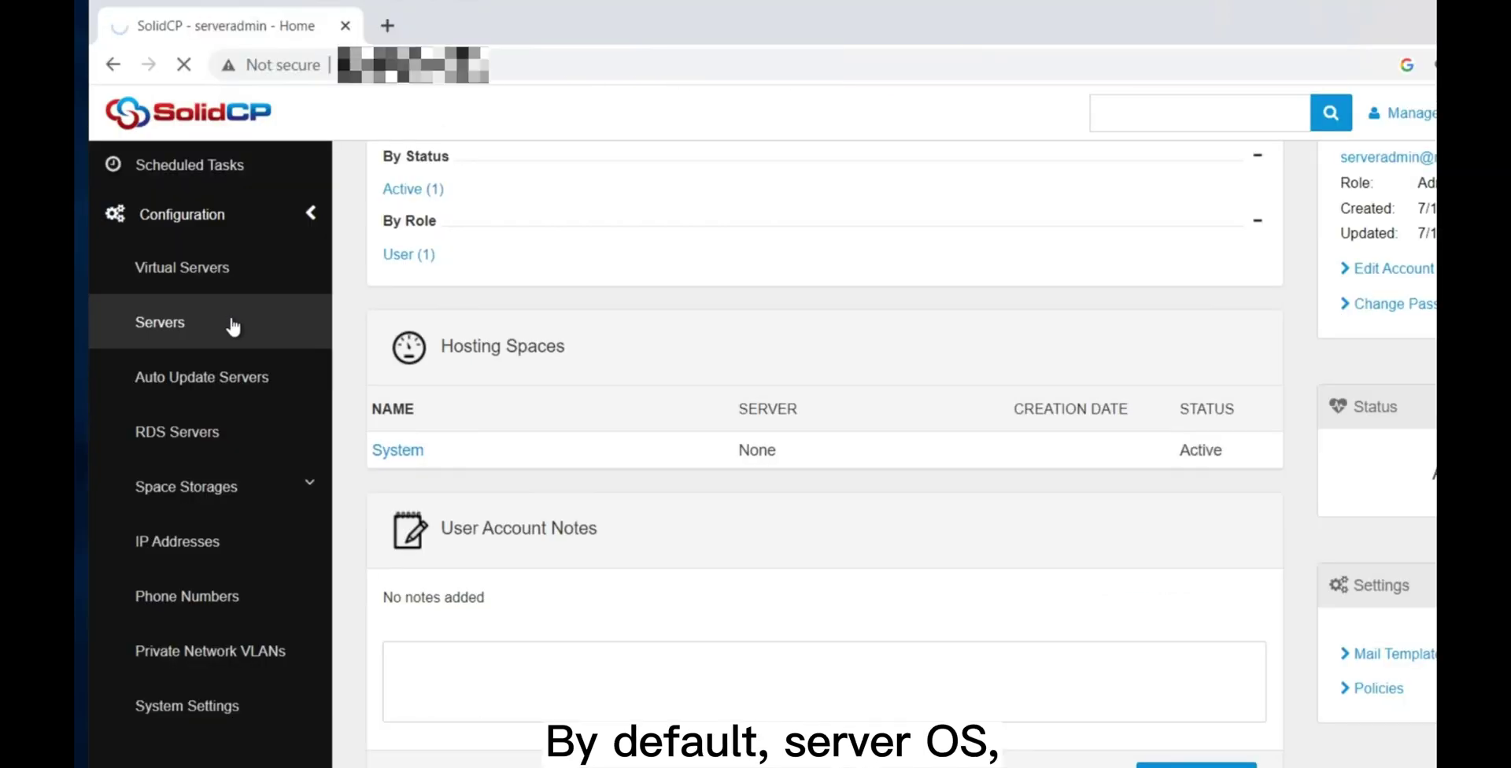
pyautogui.click(233, 325)
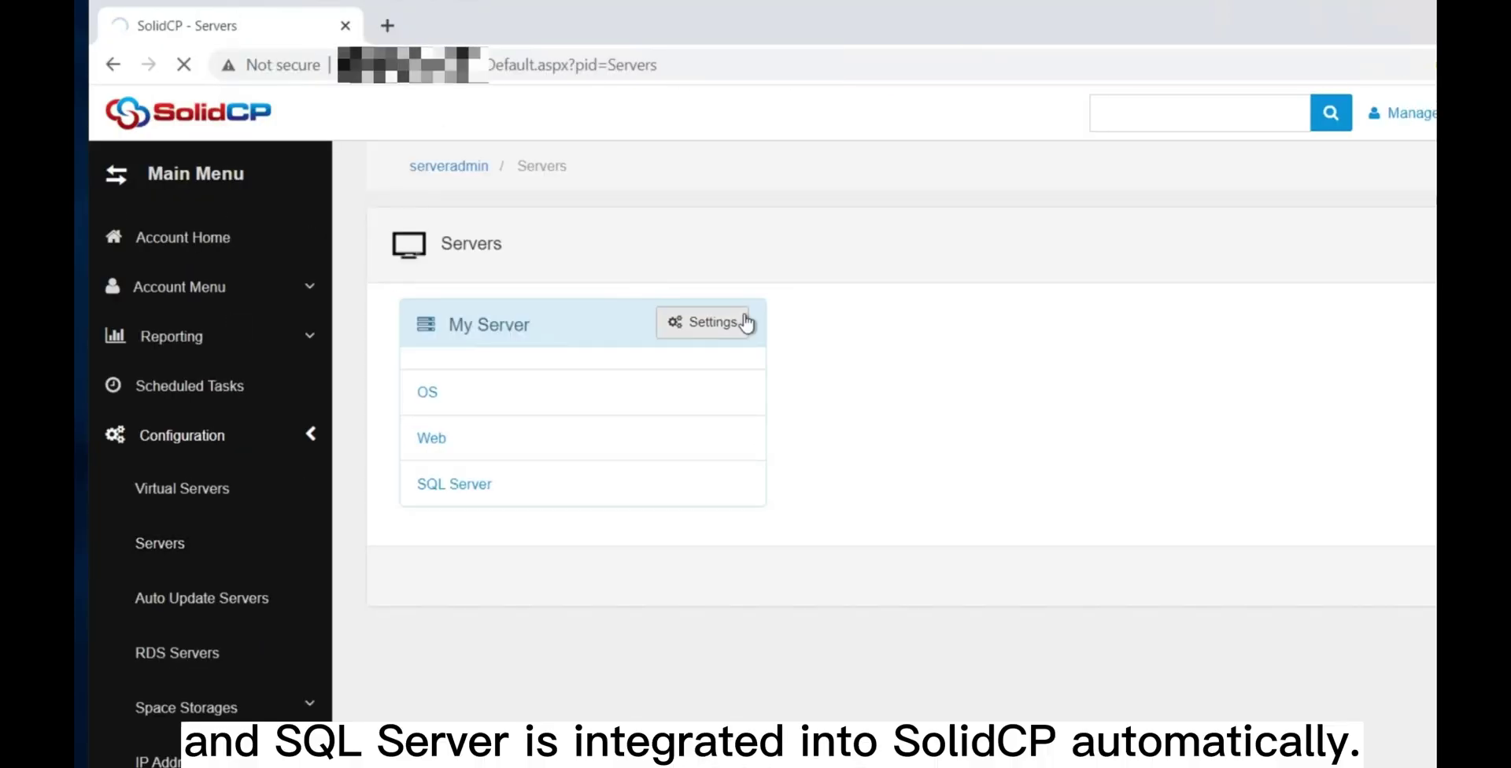
pyautogui.click(745, 323)
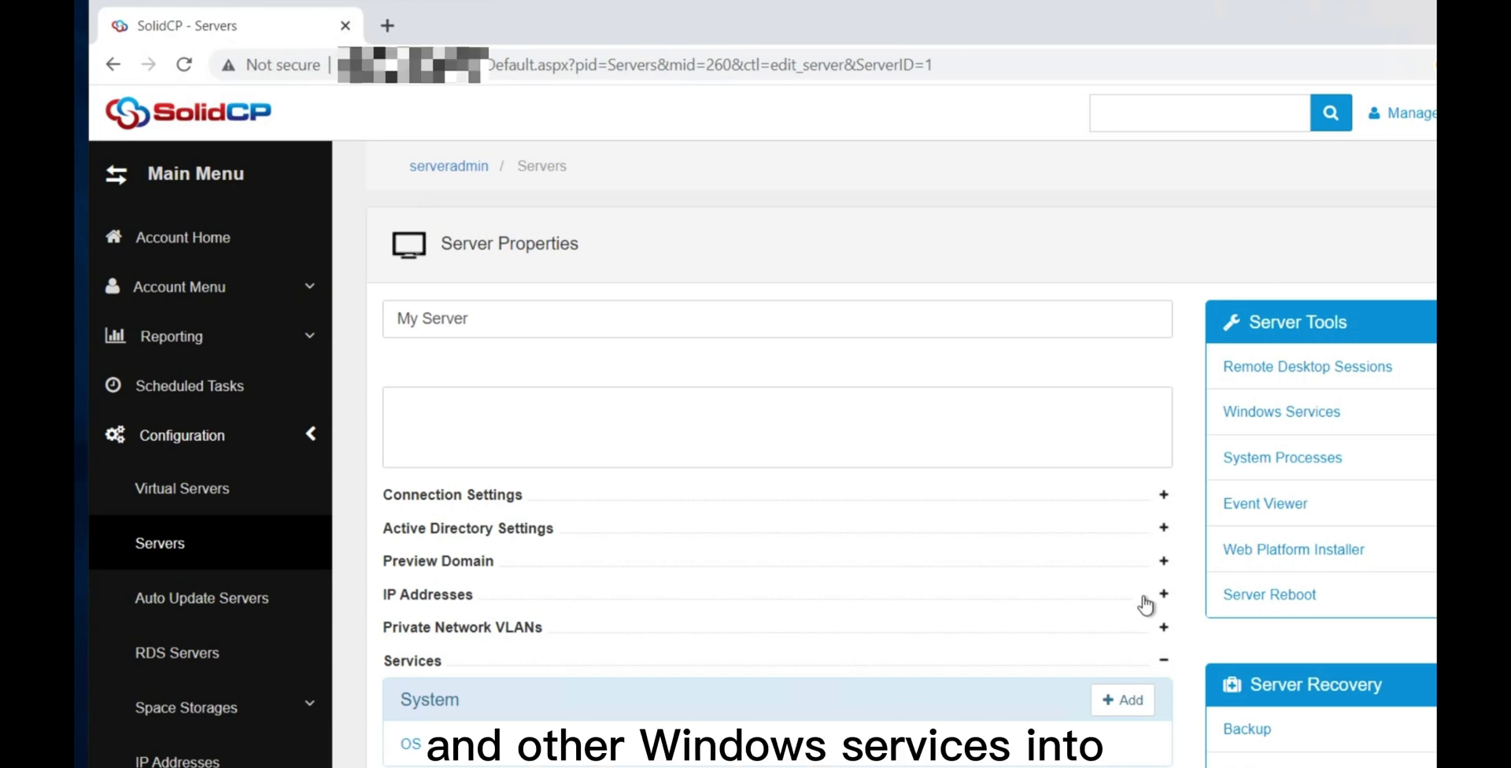
pyautogui.scroll(-1, 933, 682)
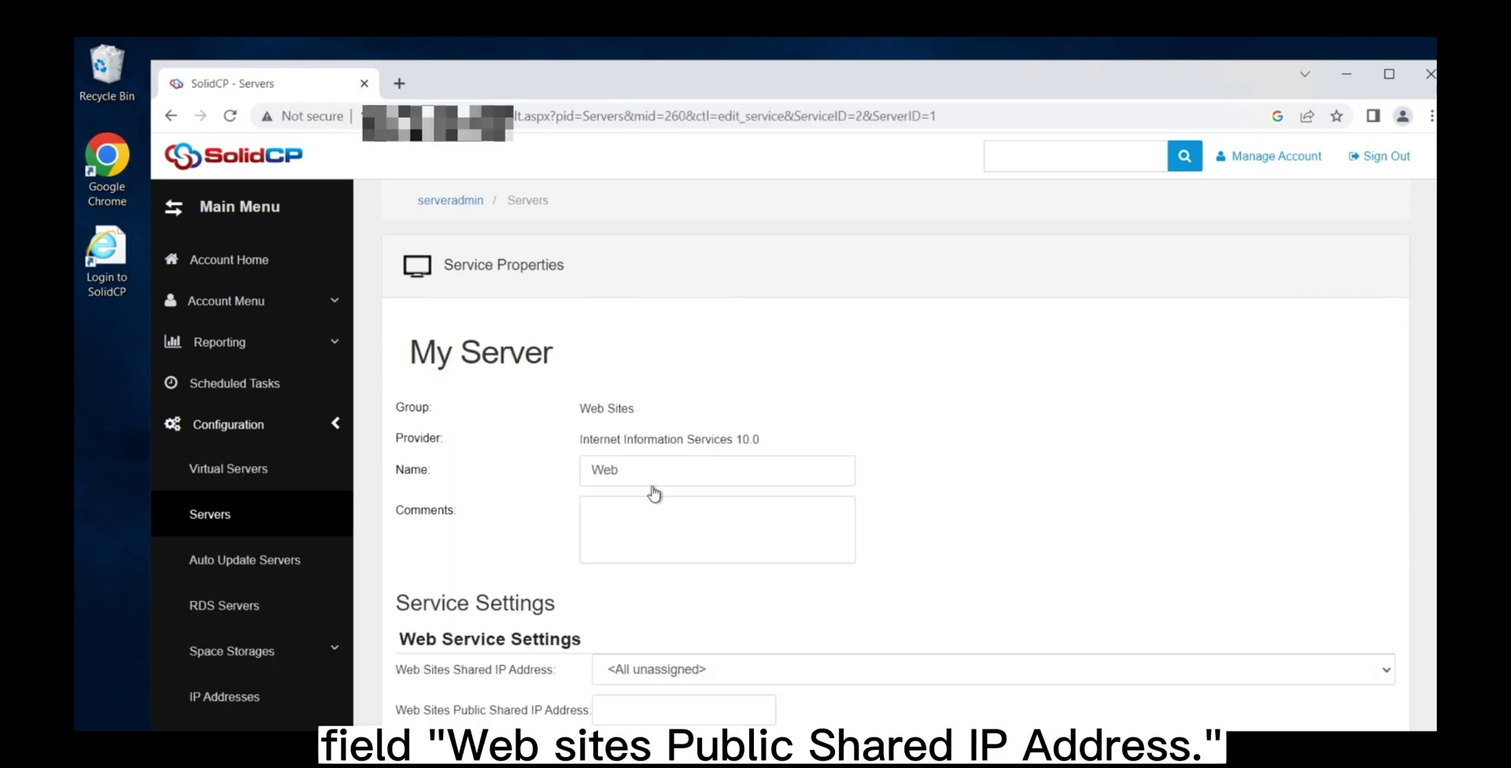
# Scroll down to the Web Sites Public Shared IP Address field for My Server
pyautogui.scroll(-1, 651, 492)
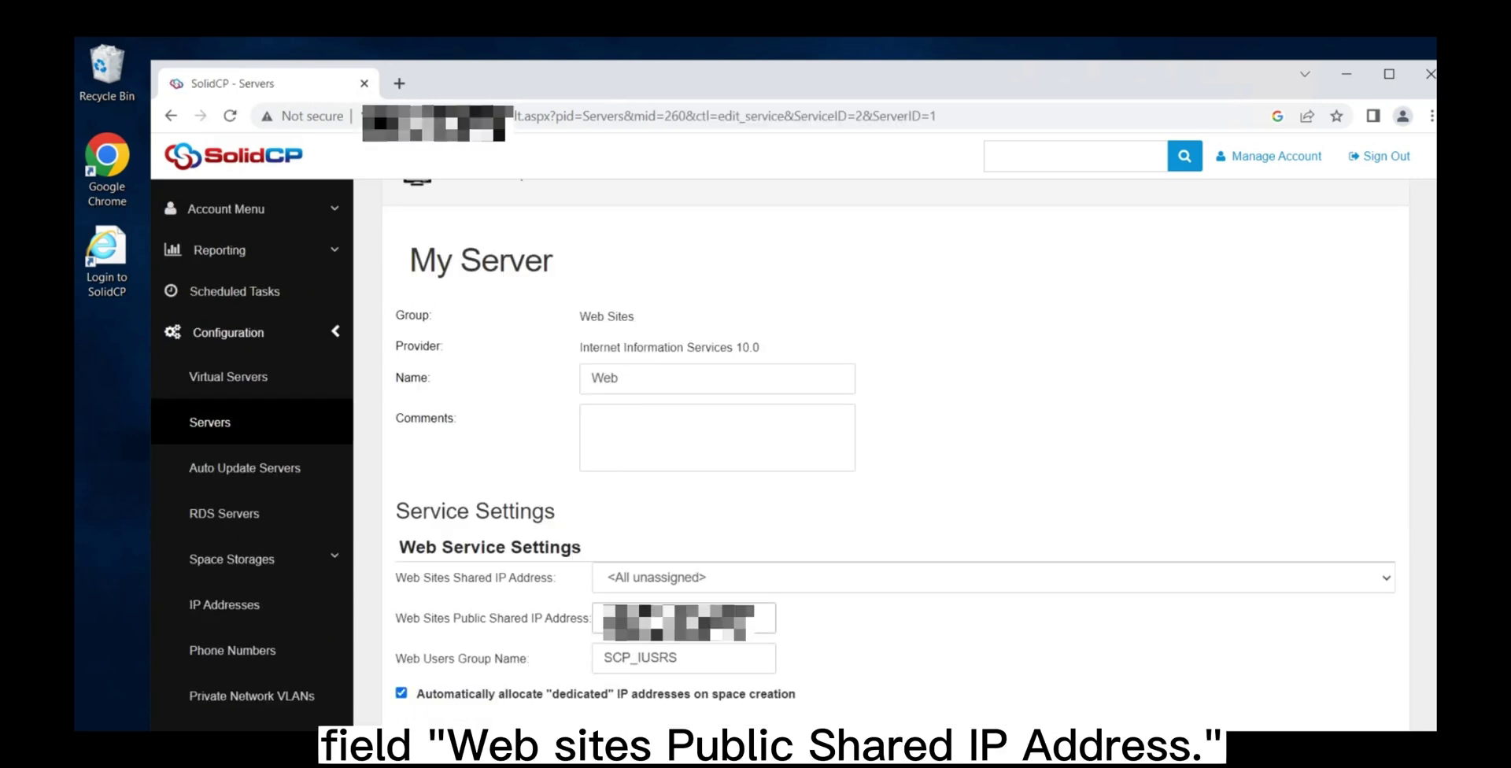